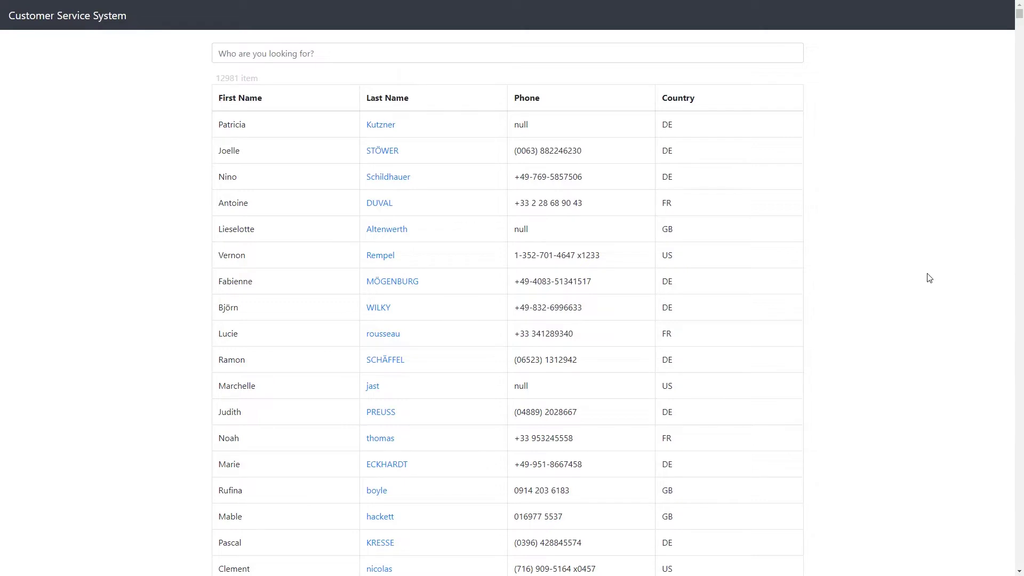
Search for the customer Gutmann and open the third matching record's profile.
left_click(674, 46)
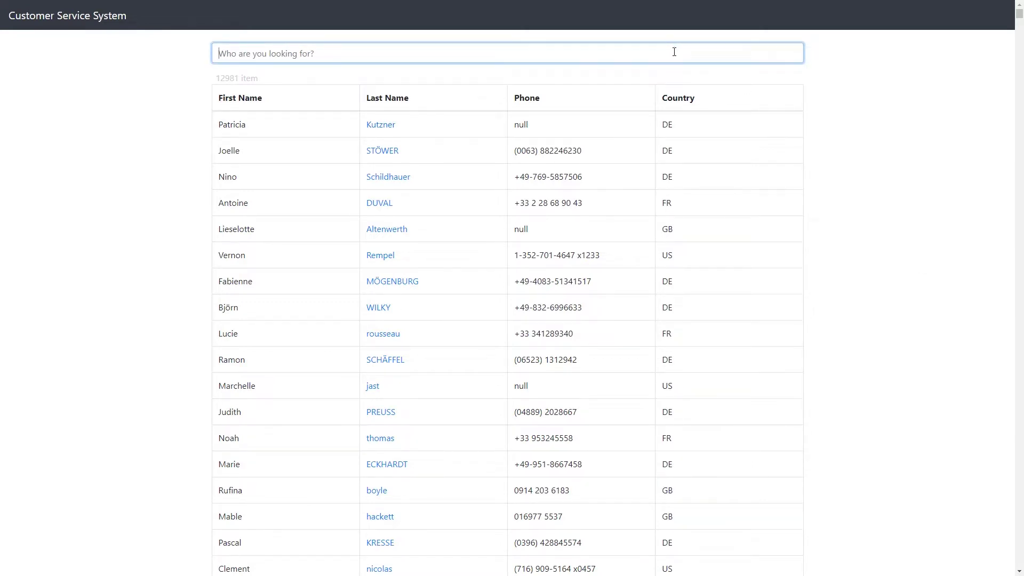
type("Gutmann Jus")
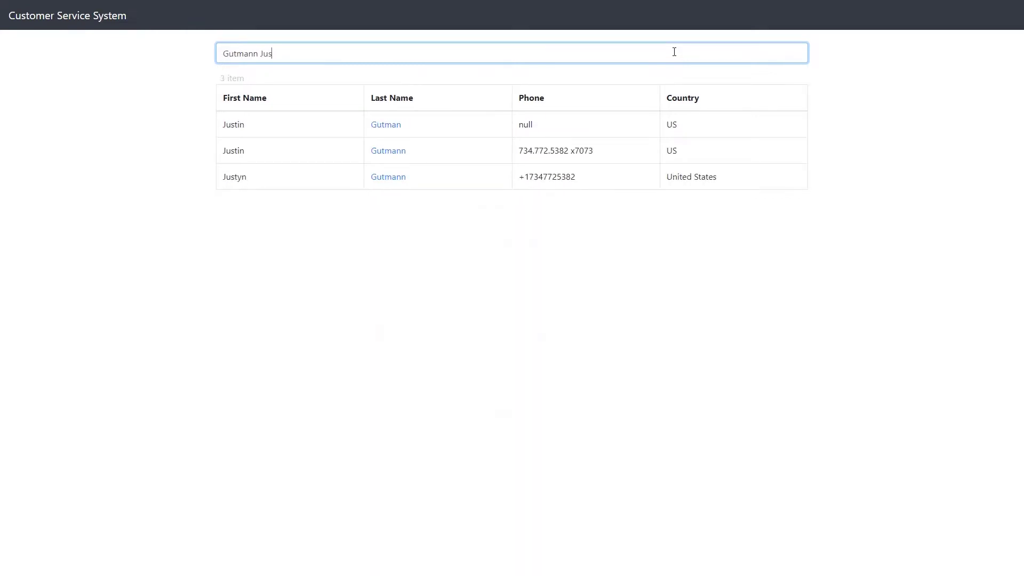
type("t")
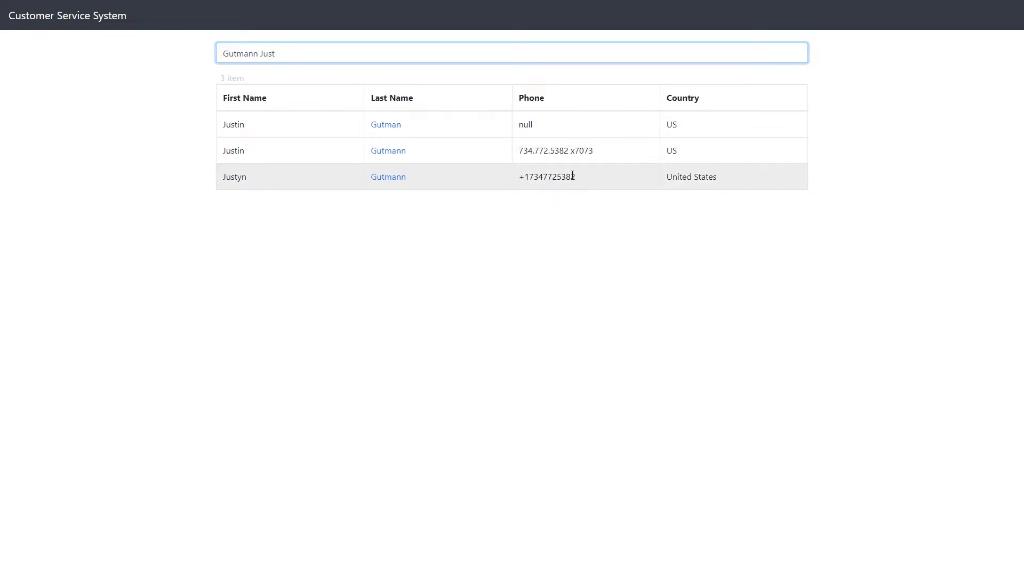
left_click(390, 177)
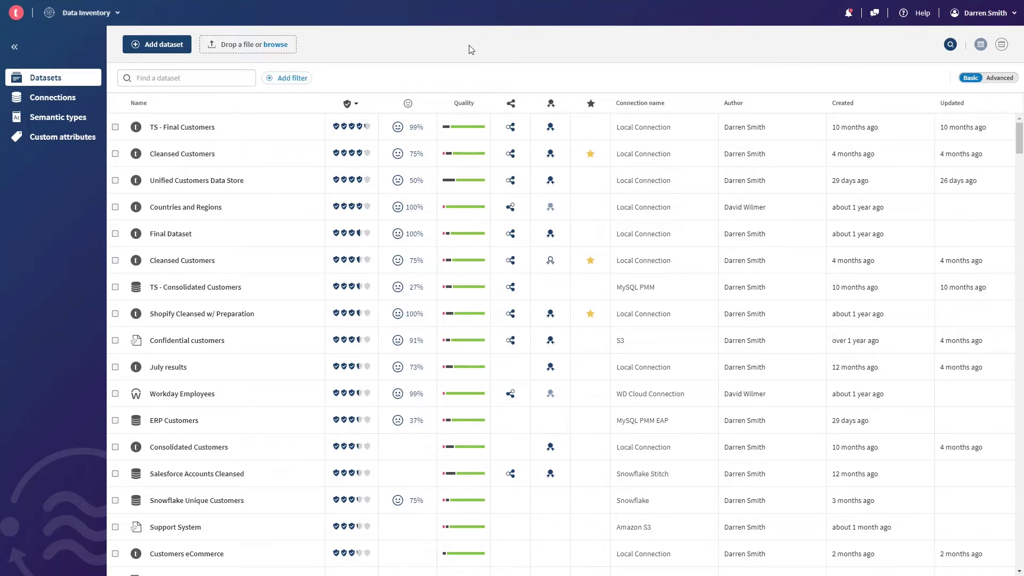
Filter the dataset catalogue to 'C360' and open the [C360] Customers dataset.
left_click(220, 77)
type("C360")
key("Return")
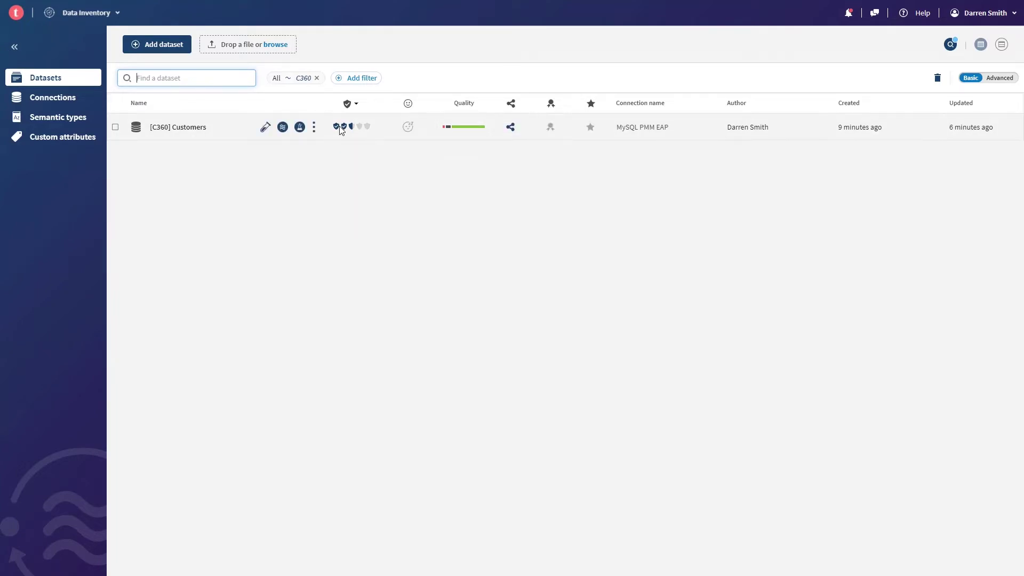
mouse_move(342, 127)
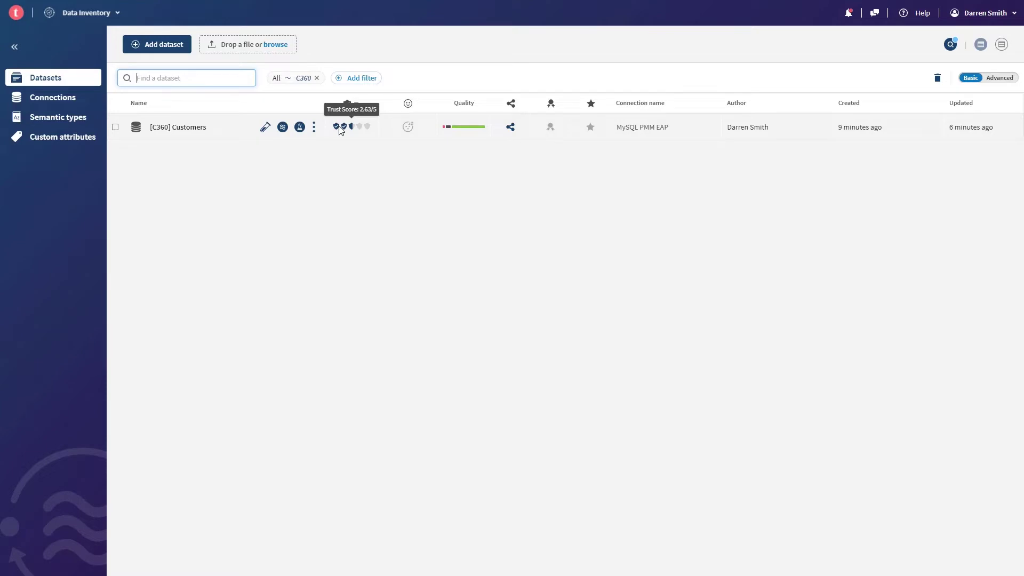
left_click(183, 128)
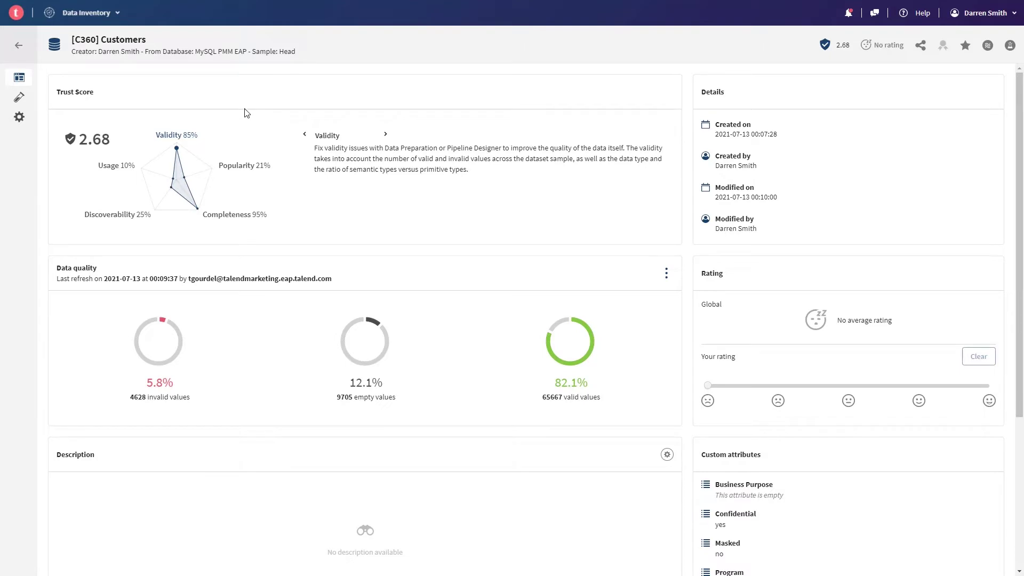
Check the Popularity and Completeness score explanations, then write and save a dataset description.
left_click(244, 171)
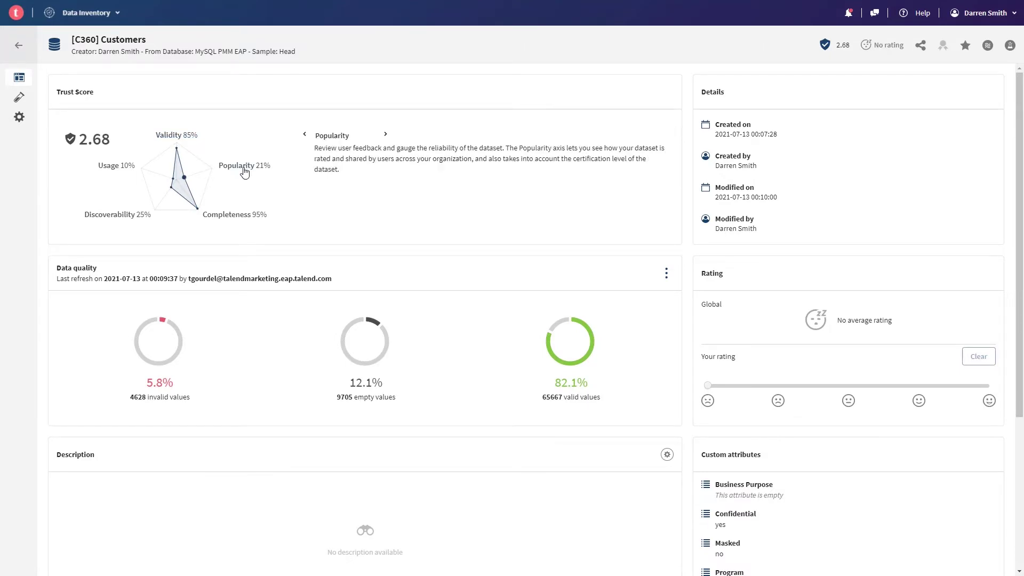
left_click(237, 223)
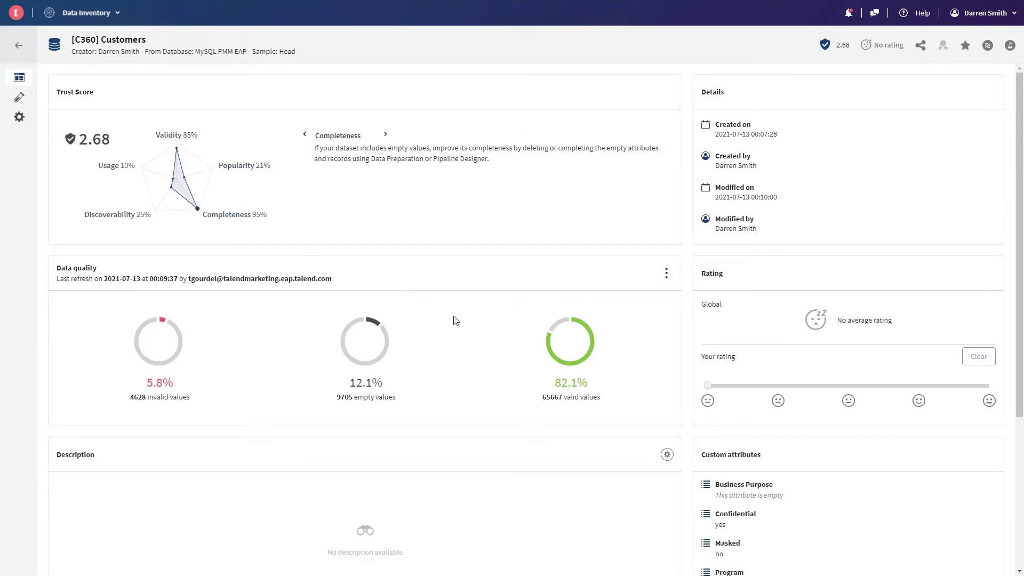
scroll(453, 319, "down", 2)
left_click(667, 341)
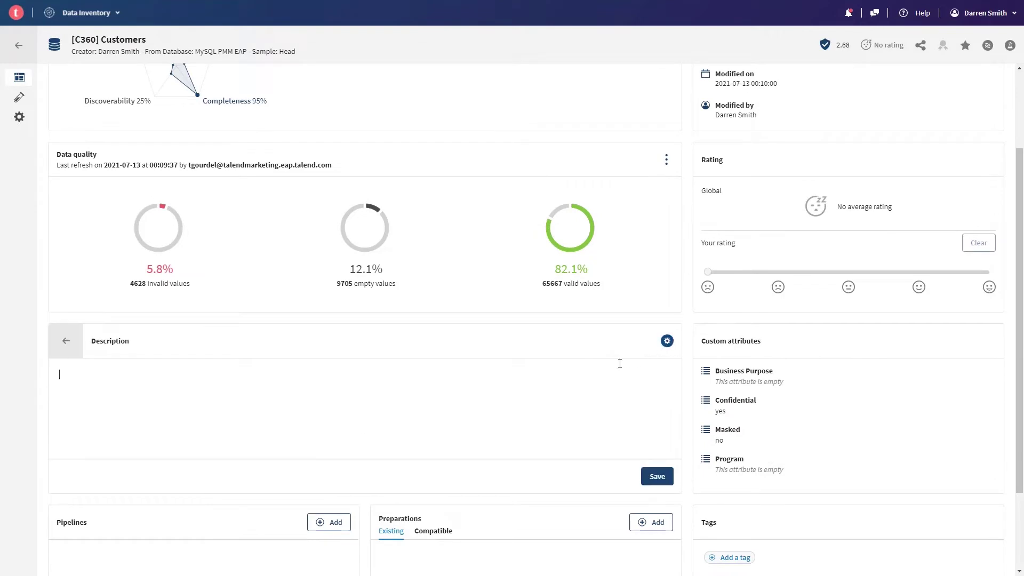
type("This dataset is the aggregation of multiple dataset in the context of the Customer 360 program")
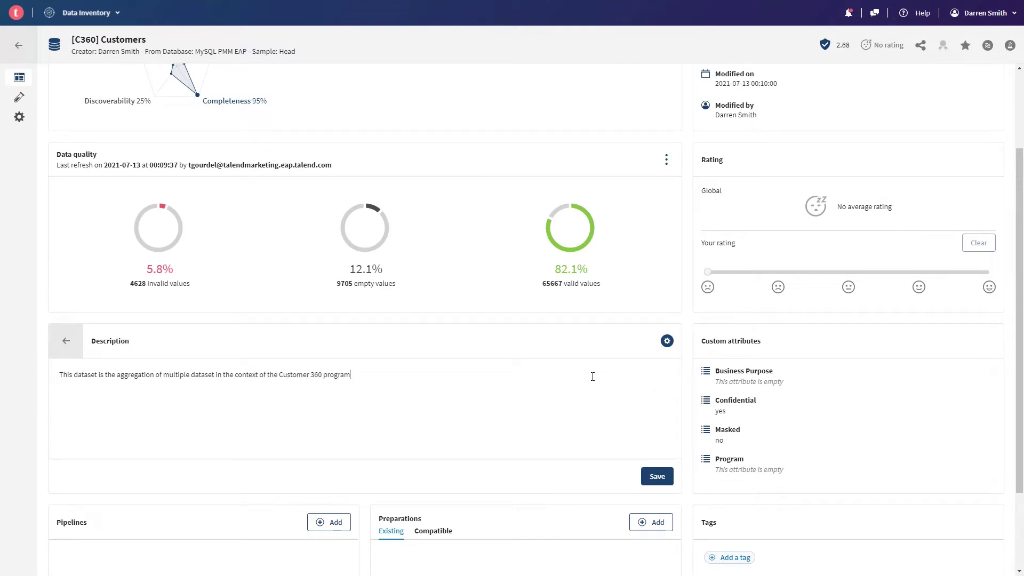
type(". It represents all the customers.")
left_click(656, 475)
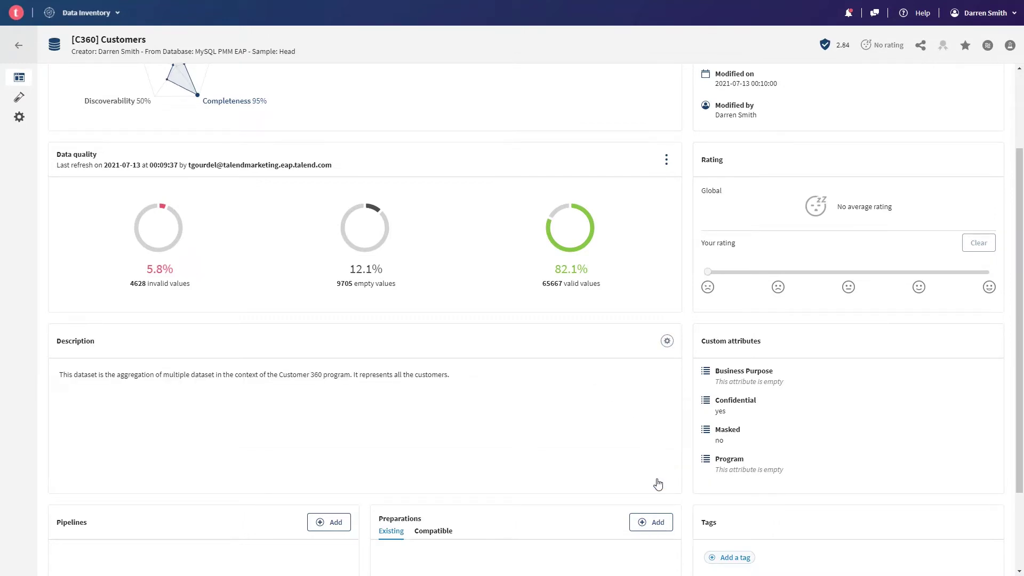
Set Program to Customer 360, add the Support tag and rate the dataset 25%.
left_click(750, 459)
left_click(771, 495)
scroll(877, 473, "down", 2)
left_click(728, 449)
type("Support")
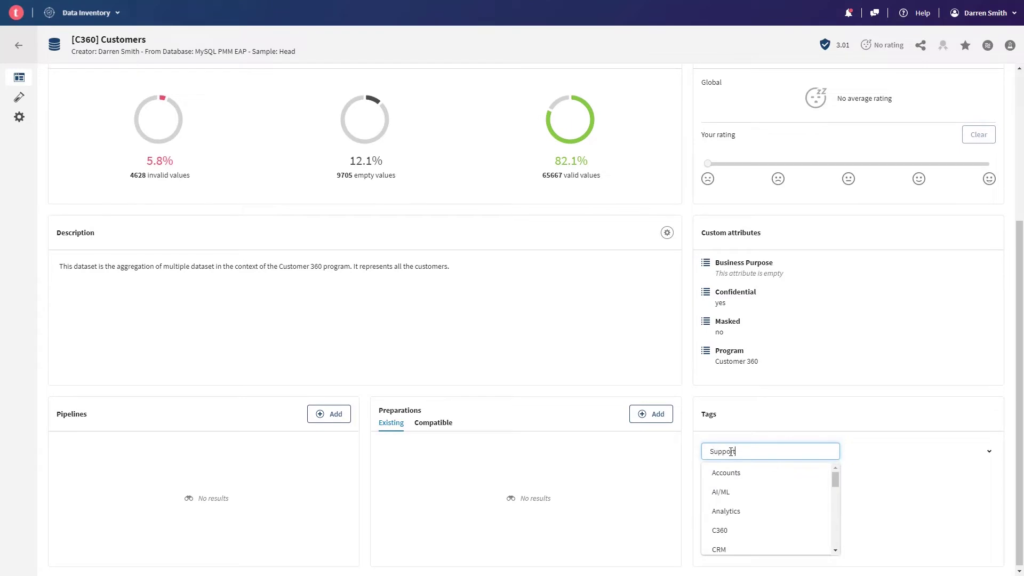
left_click(734, 472)
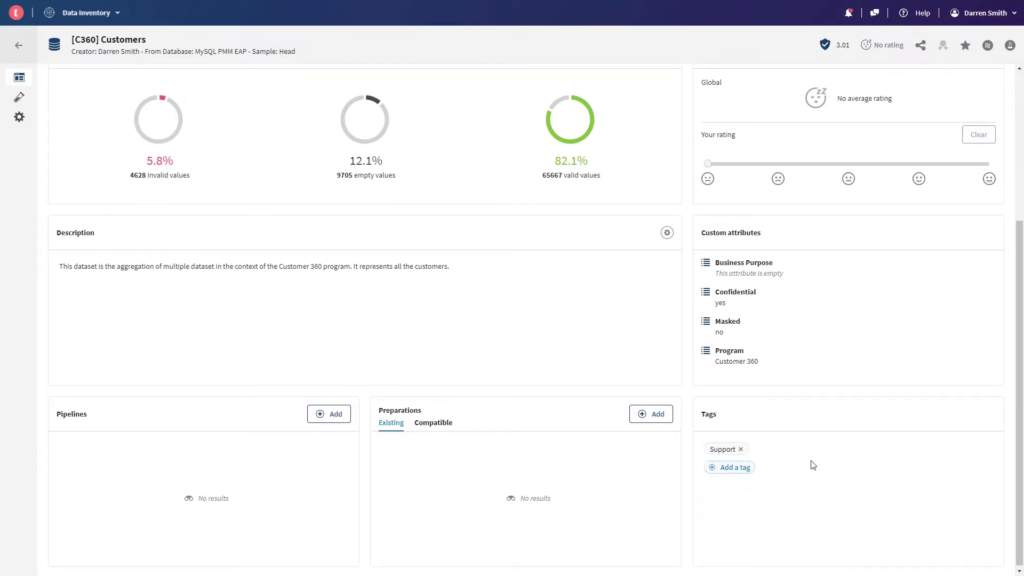
scroll(870, 313, "up", 3)
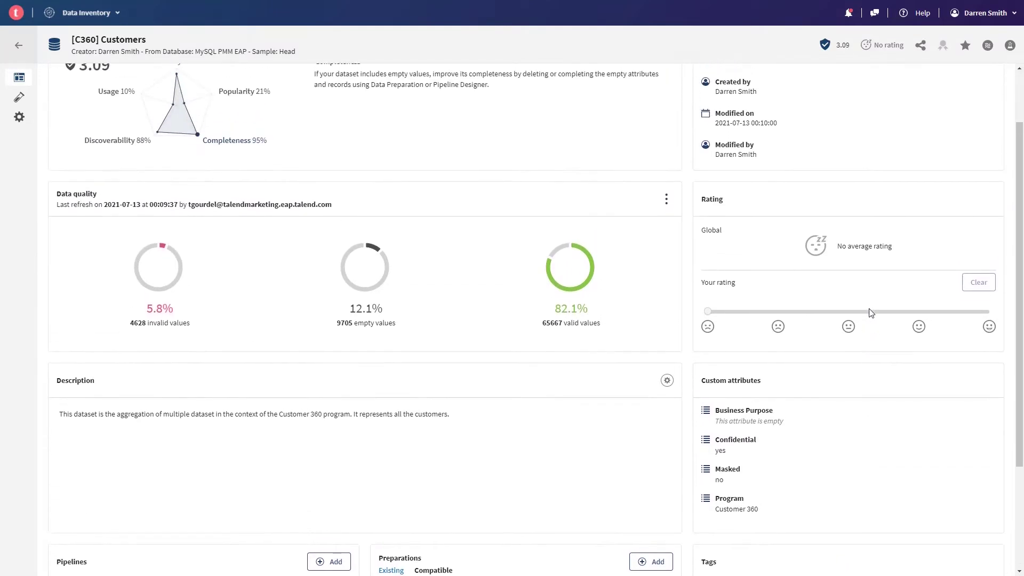
scroll(871, 313, "up", 2)
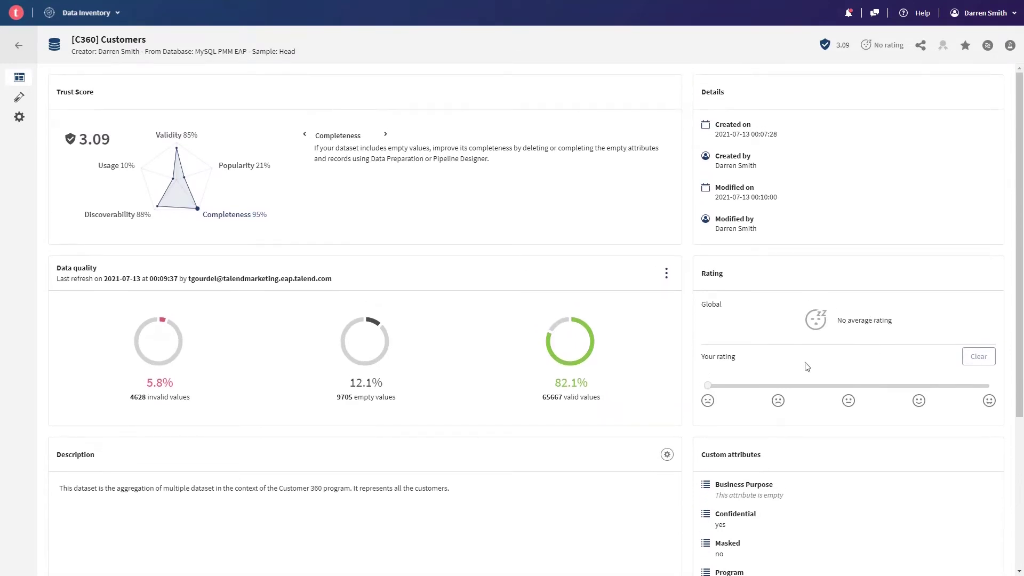
left_click(778, 400)
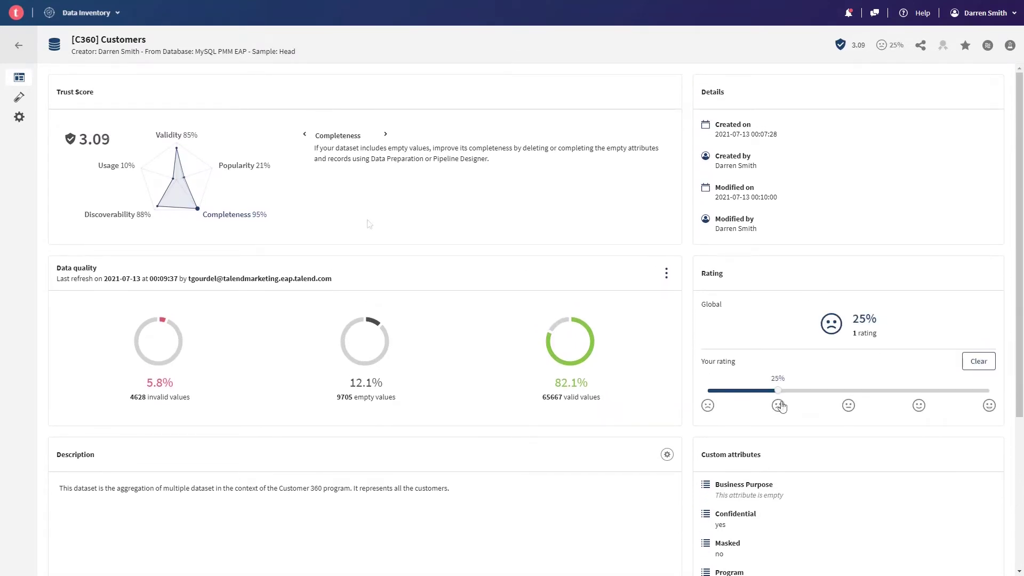
Review the sample Country and Phone columns, then create a new preparation from [C360] Customers.
left_click(19, 98)
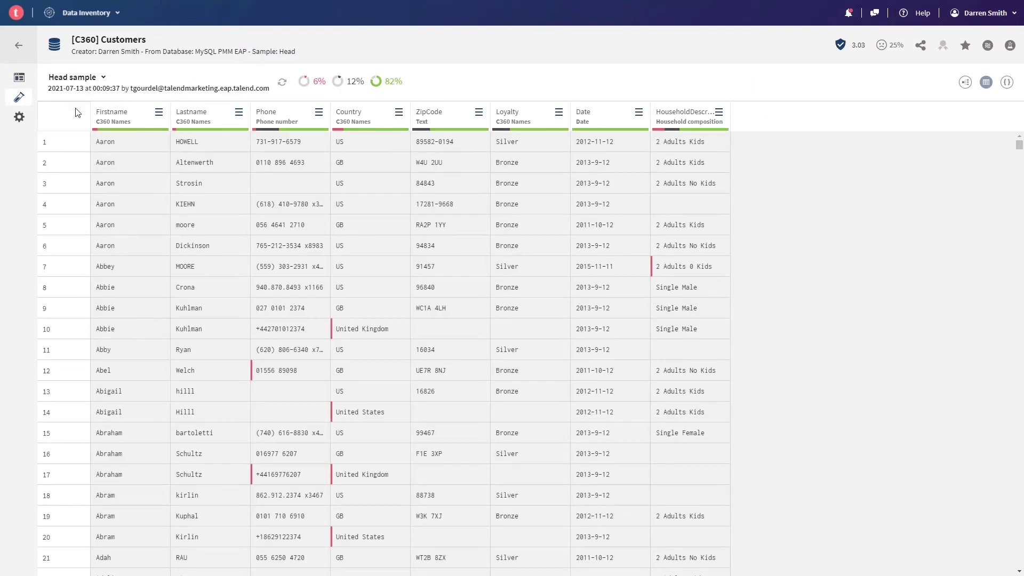
left_click(375, 111)
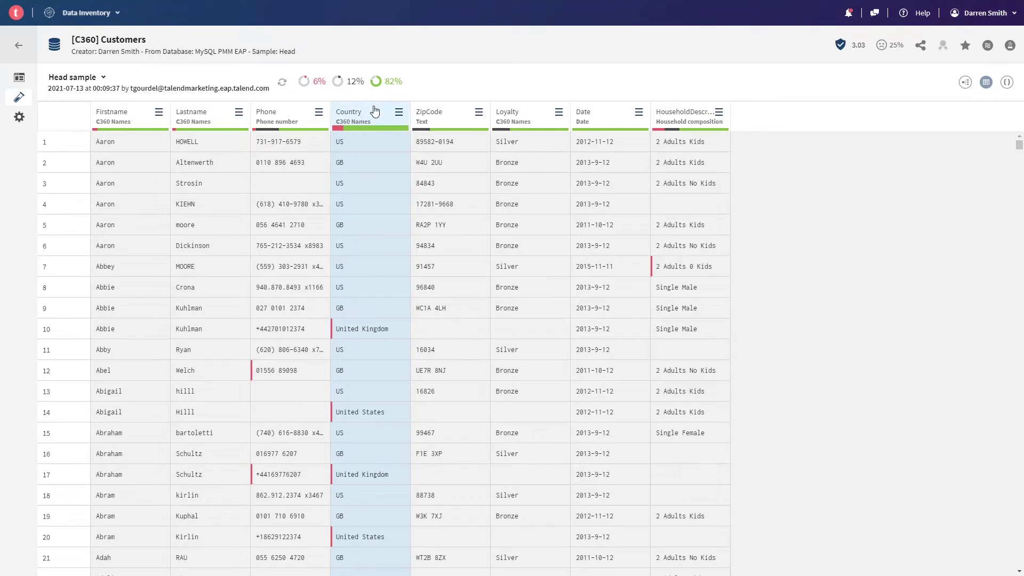
left_click(293, 115)
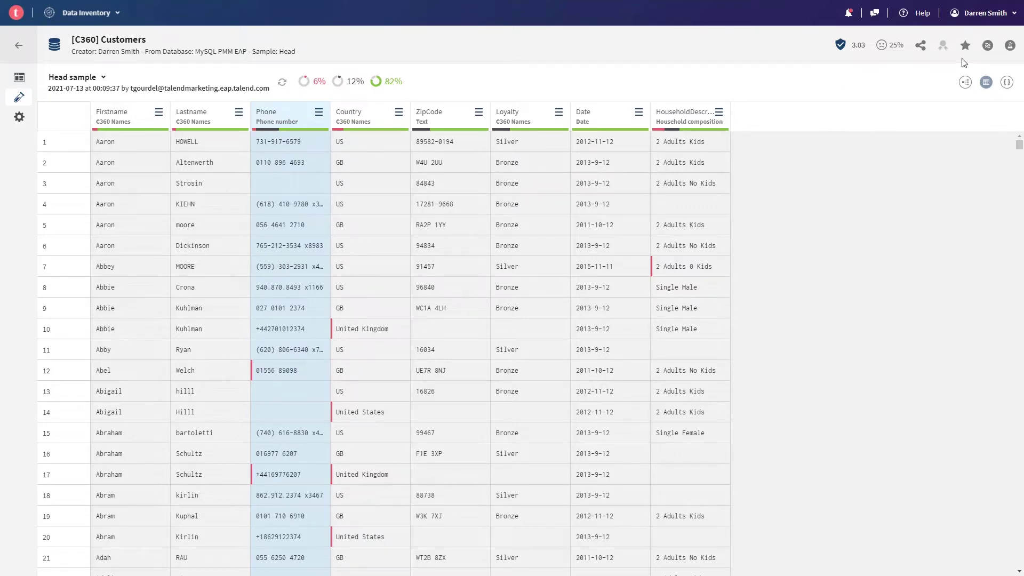
left_click(1010, 45)
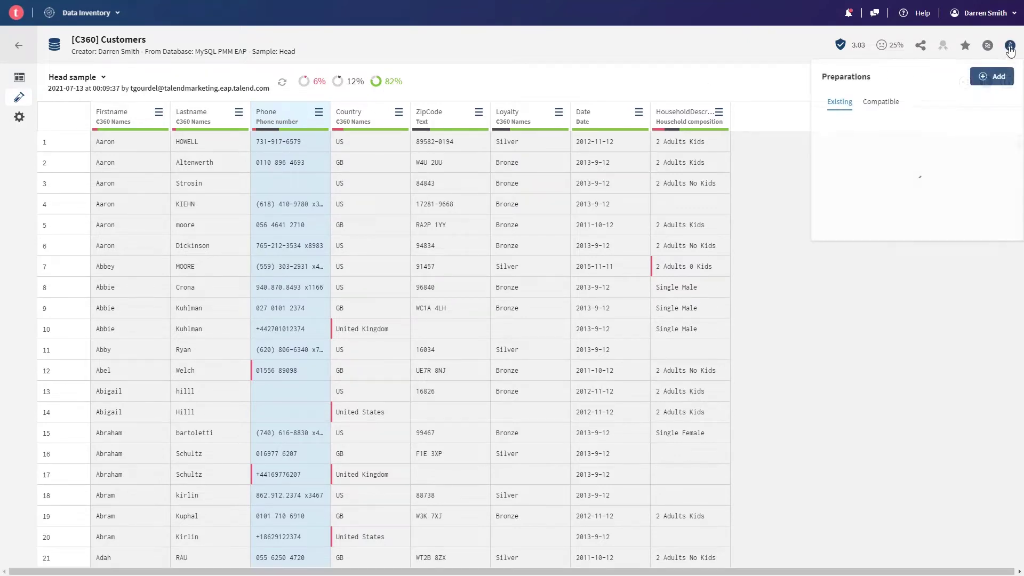
left_click(997, 78)
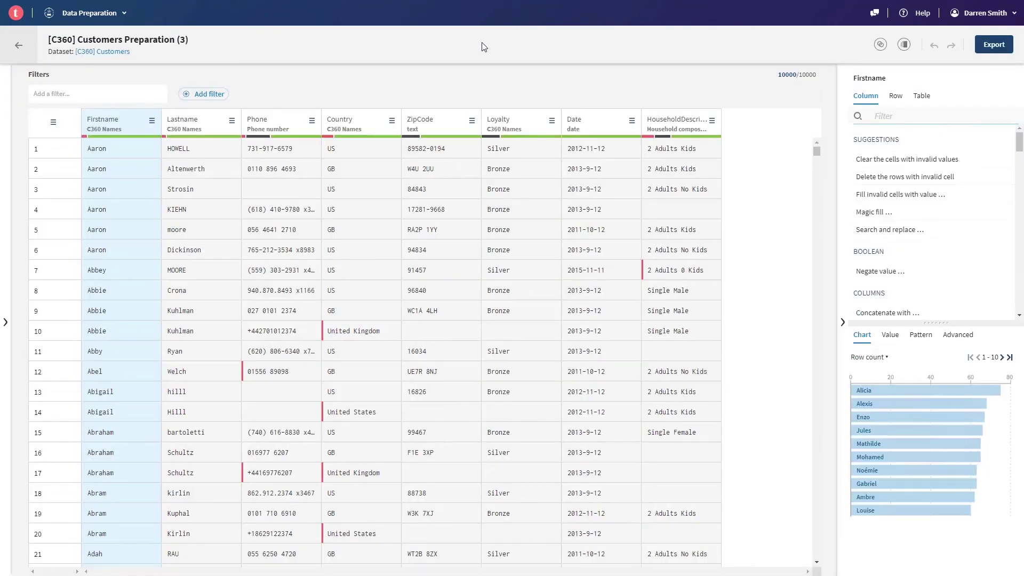
Convert the Country column's country names to ISO2 country codes.
left_click(366, 120)
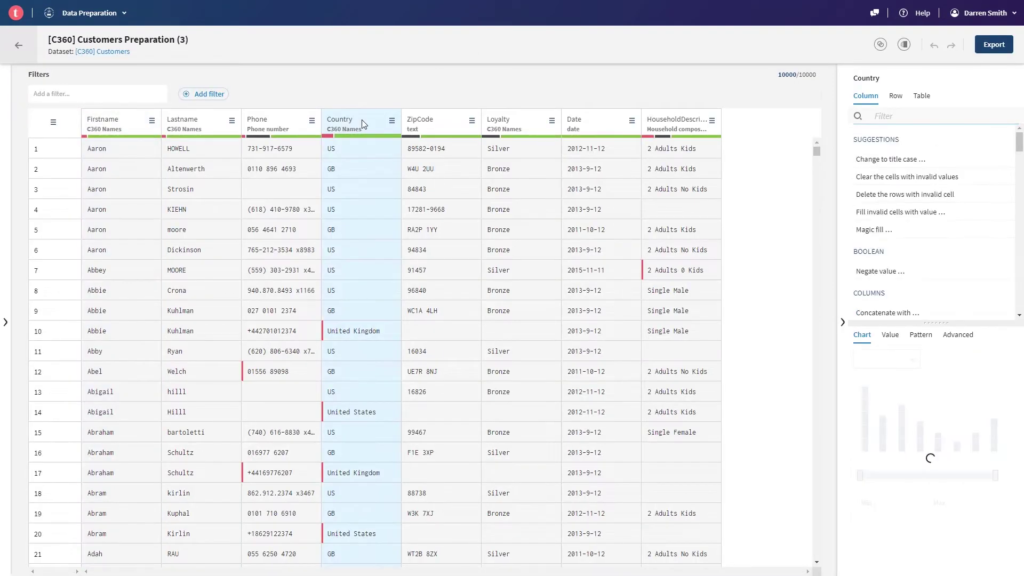
type("convert")
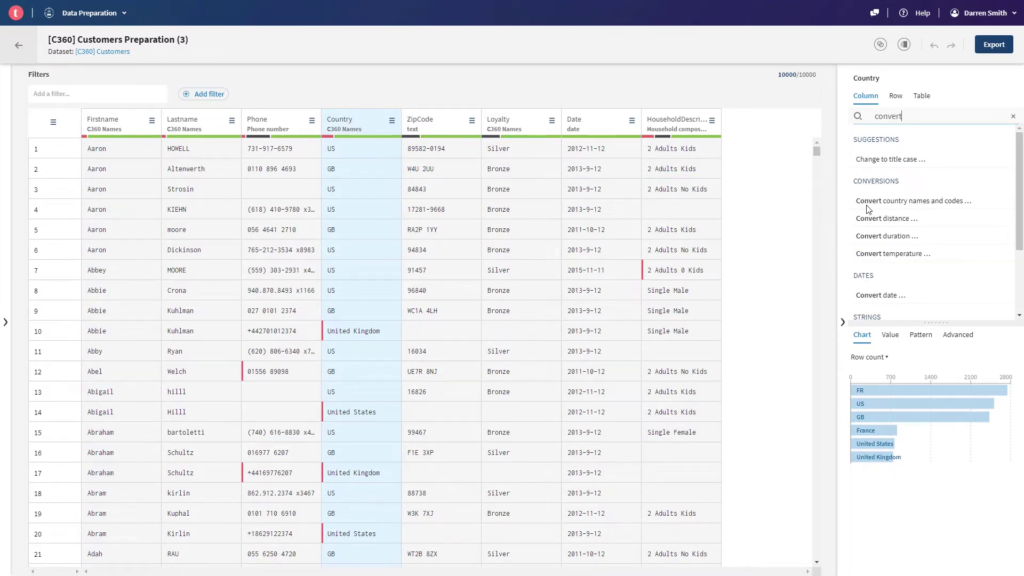
left_click(879, 204)
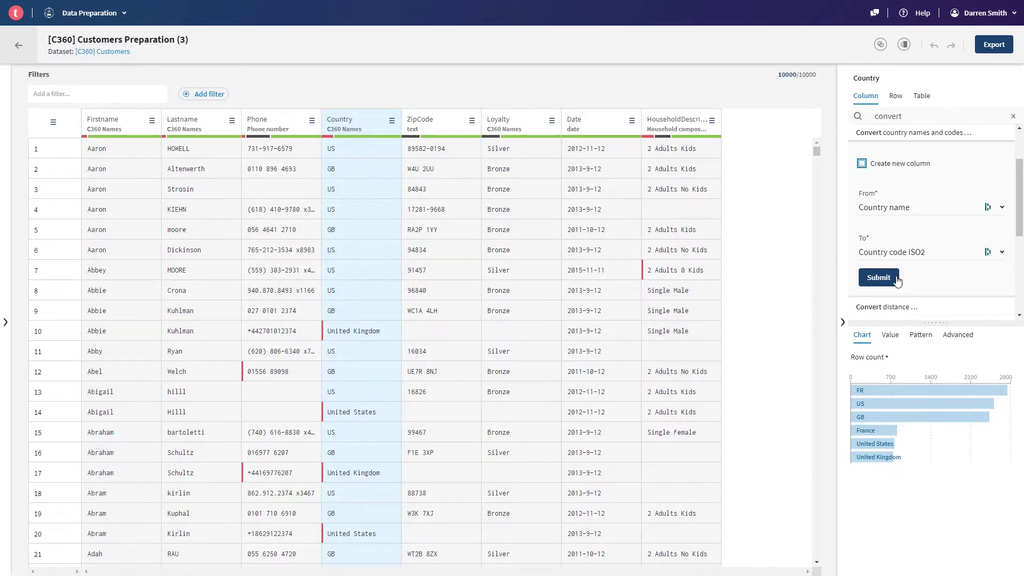
left_click(879, 278)
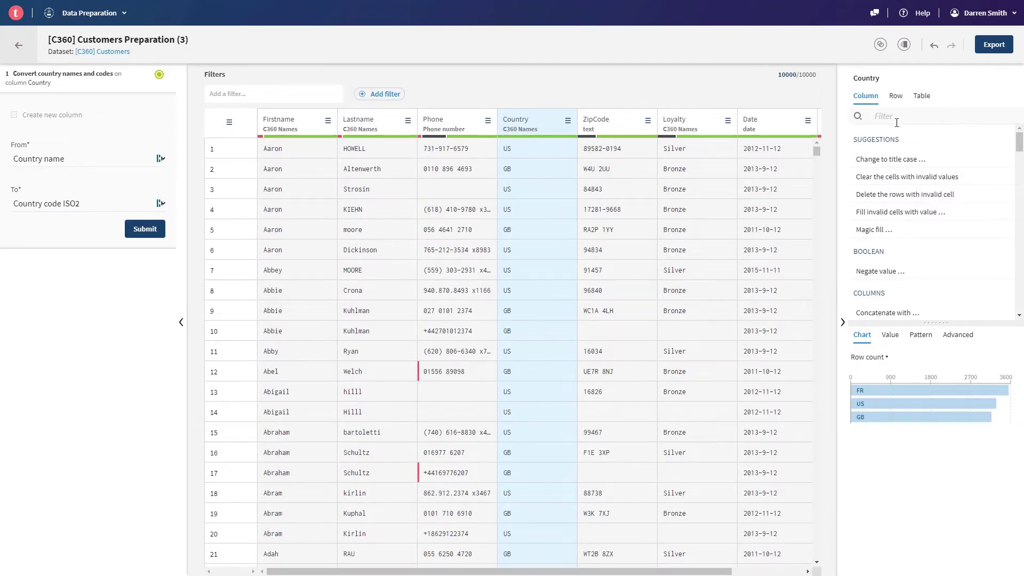
Format Phone numbers internationally using the Country column, then clear the invalid phone cells.
left_click(459, 124)
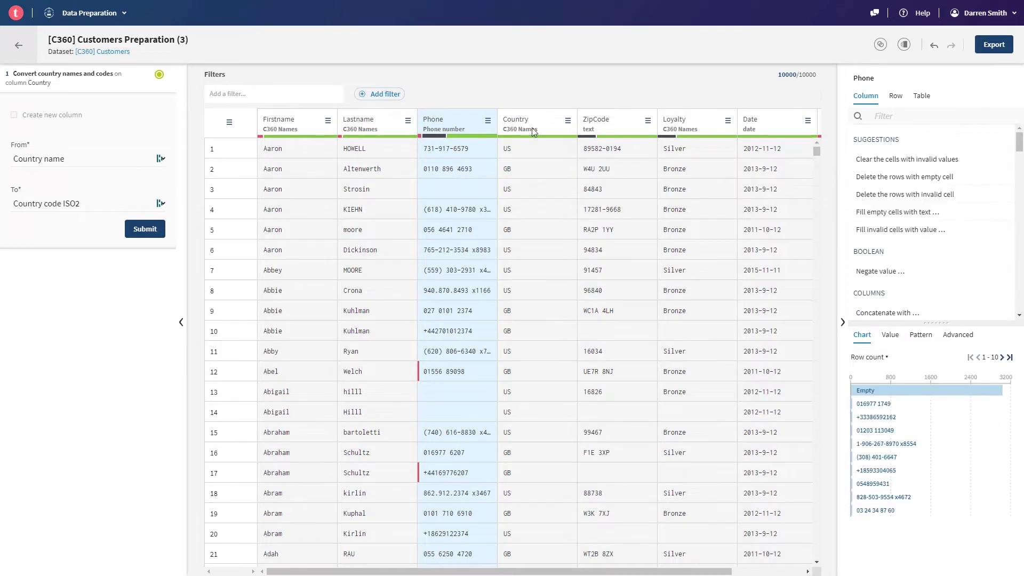
left_click(923, 118)
type("phone")
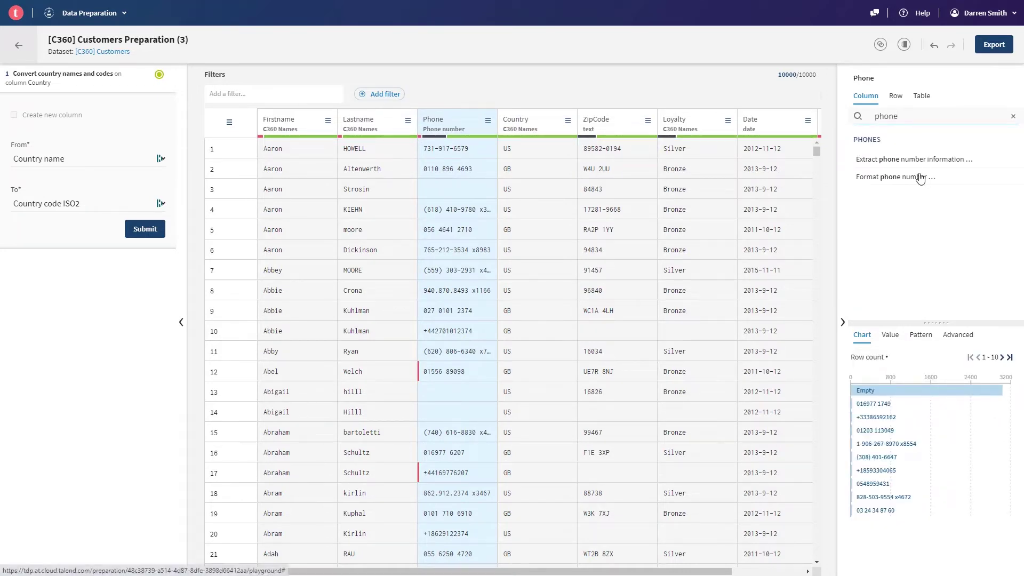
left_click(920, 178)
left_click(915, 207)
left_click(914, 229)
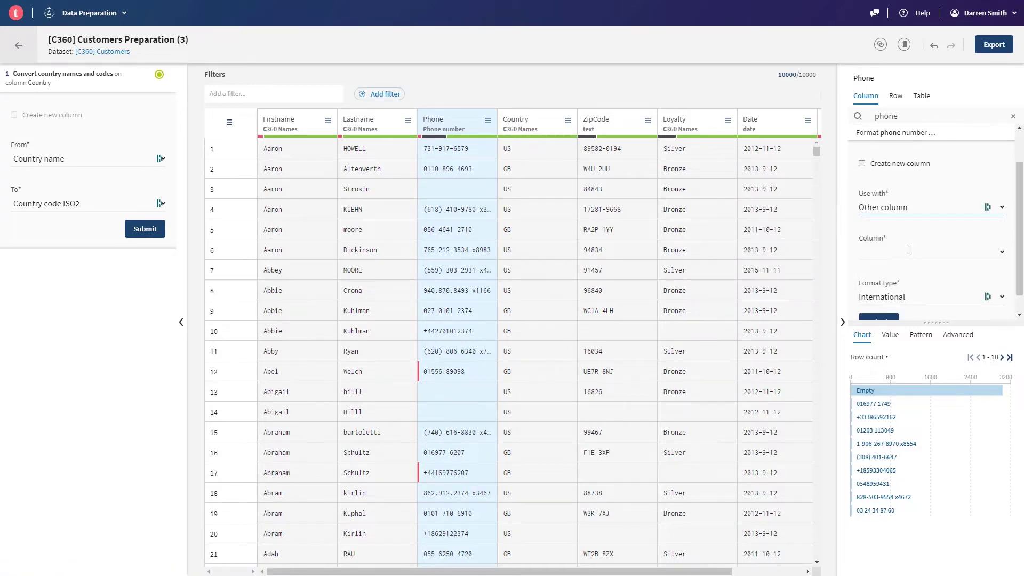
left_click(908, 251)
left_click(895, 340)
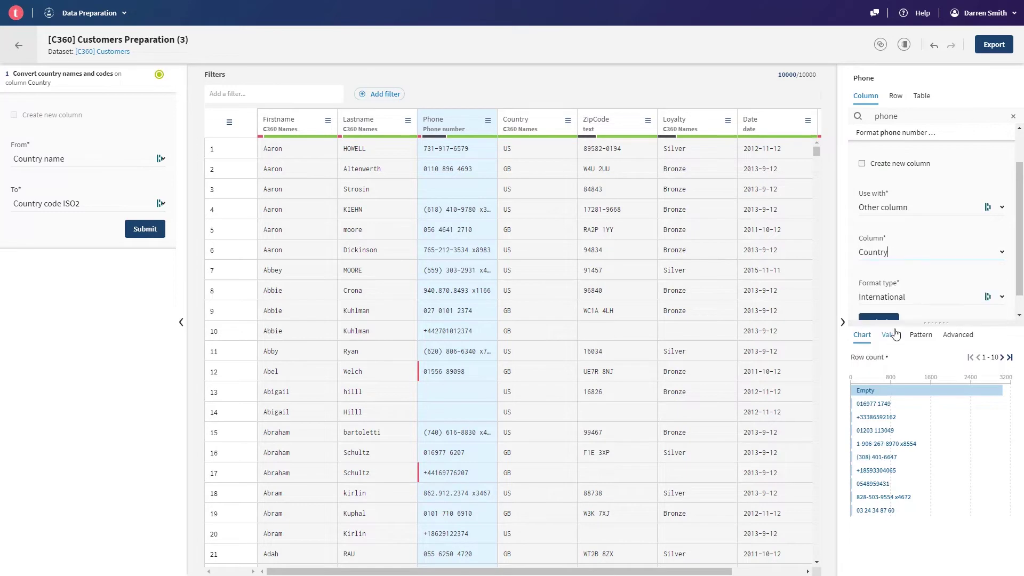
scroll(916, 293, "down", 1)
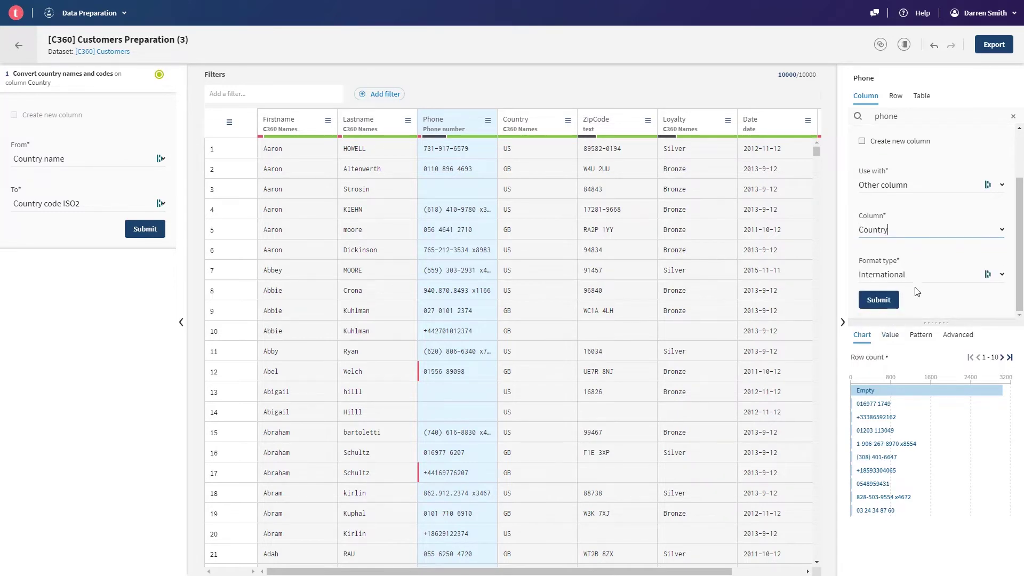
left_click(878, 301)
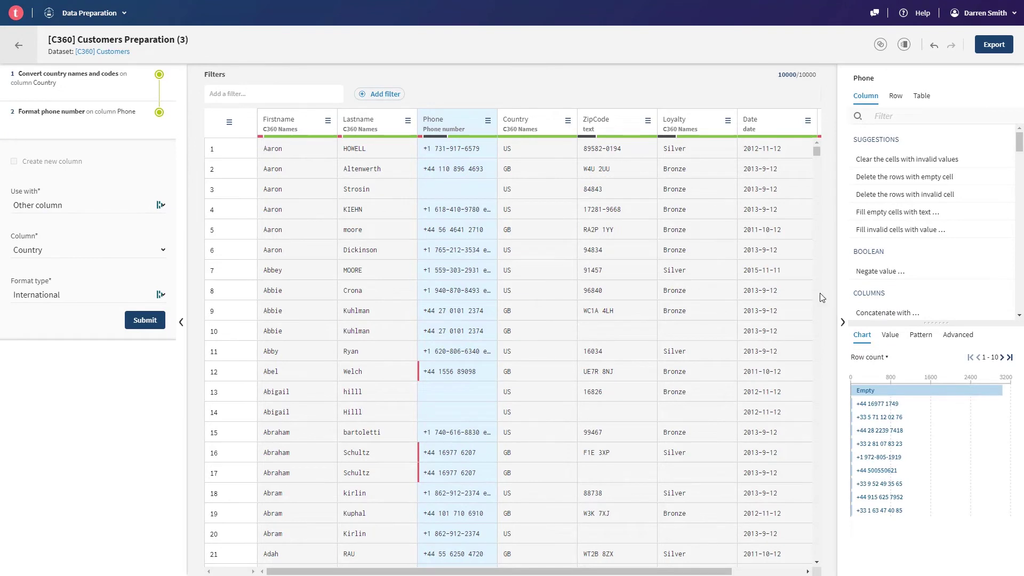
left_click(422, 140)
left_click(460, 198)
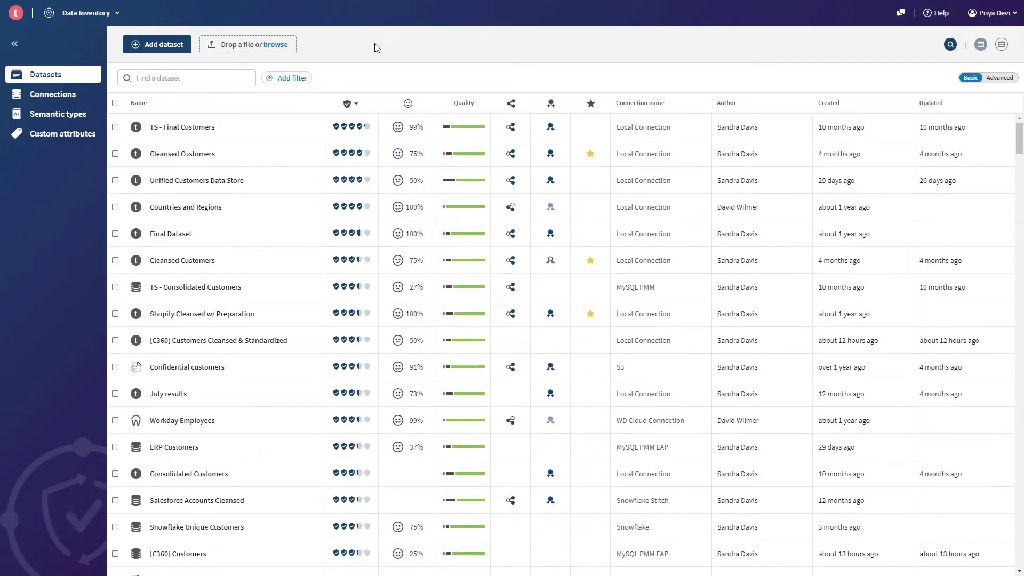
Filter datasets to Program Customer 360, then open Customers Cleansed & Standardized and its pipelines.
left_click(296, 78)
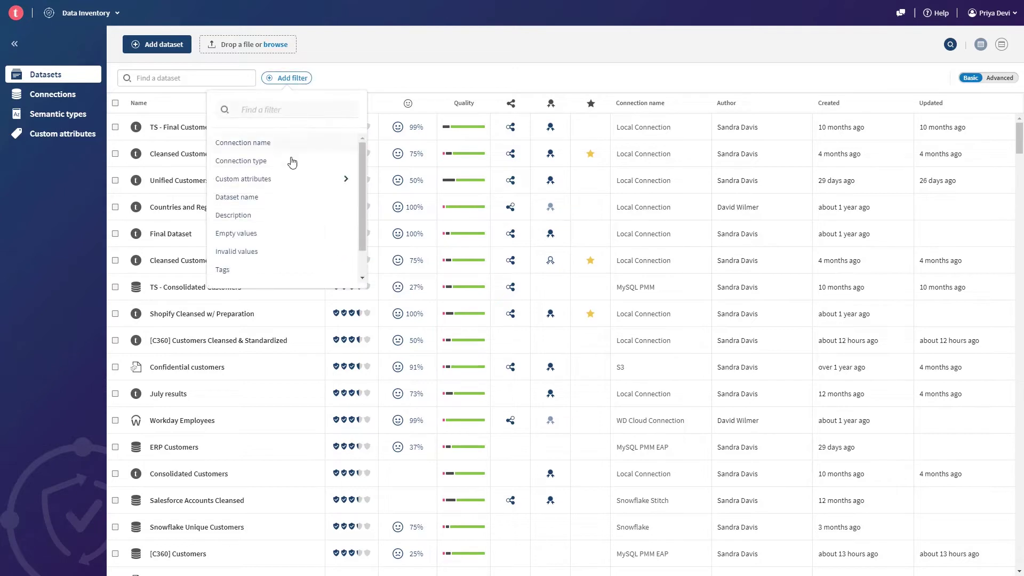
left_click(289, 189)
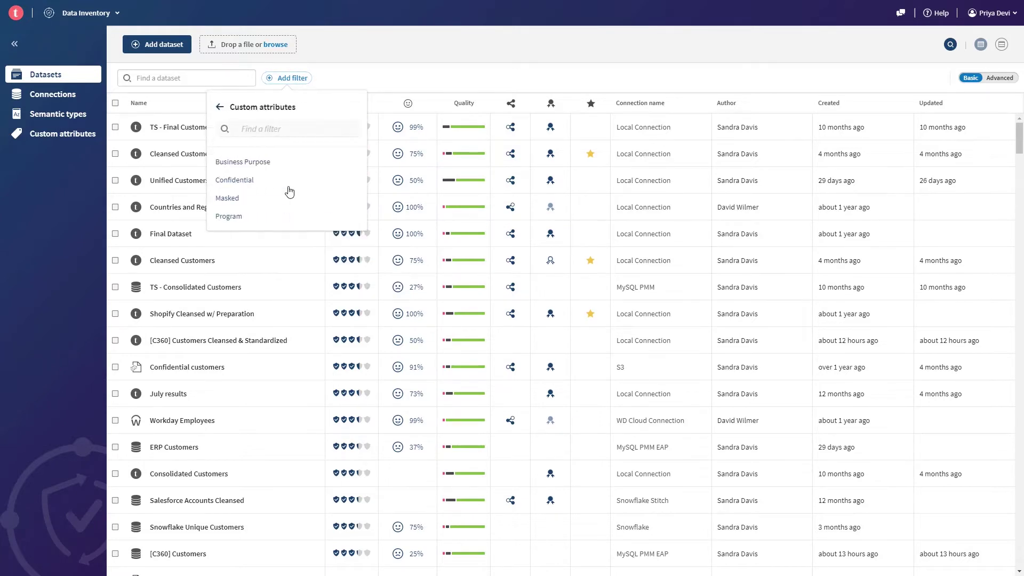
left_click(284, 221)
left_click(255, 146)
left_click(247, 211)
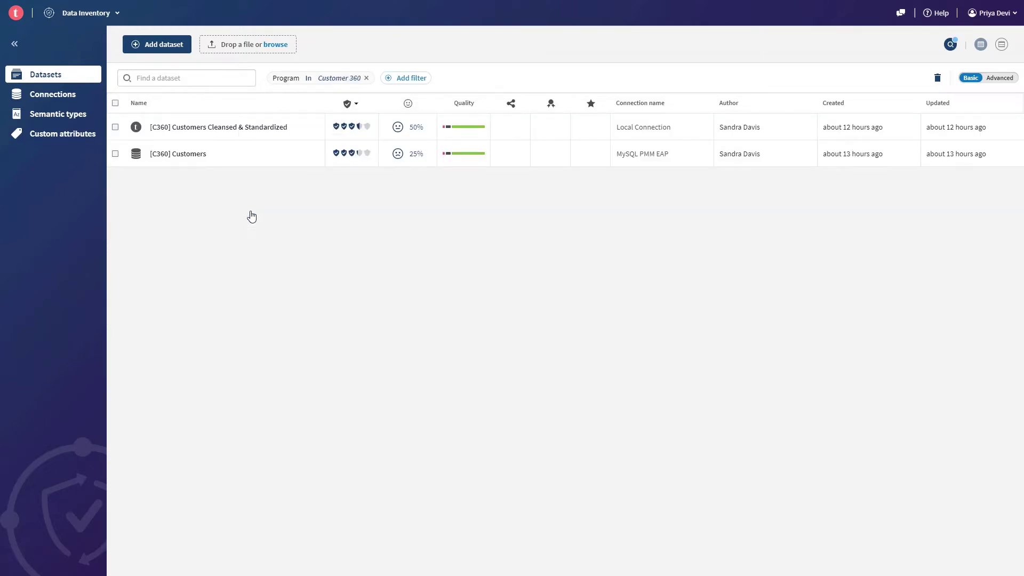
left_click(228, 130)
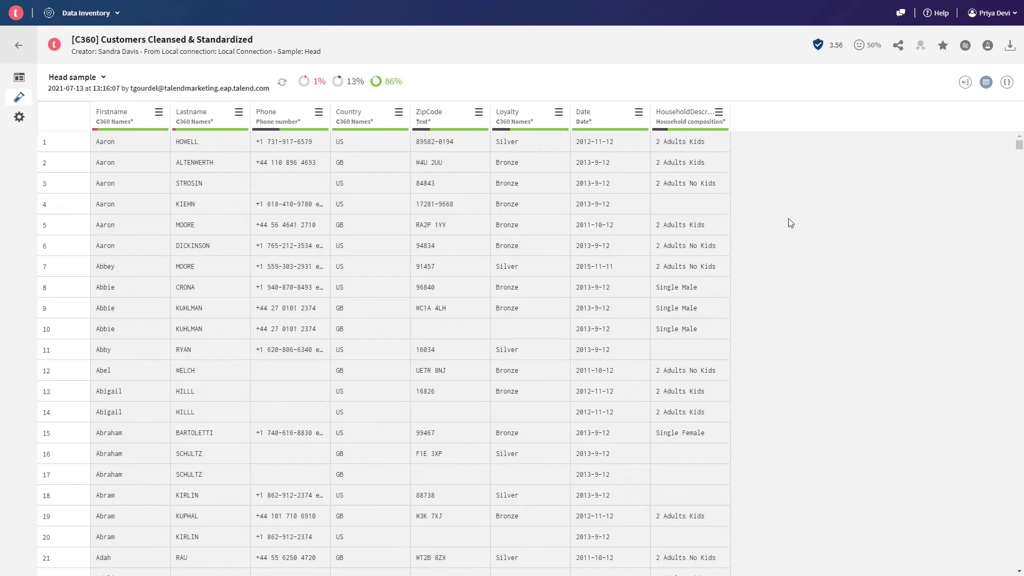
left_click(965, 47)
Open the [C360] Operationalization and Matching pipeline and browse its Add a processor catalogue.
left_click(986, 134)
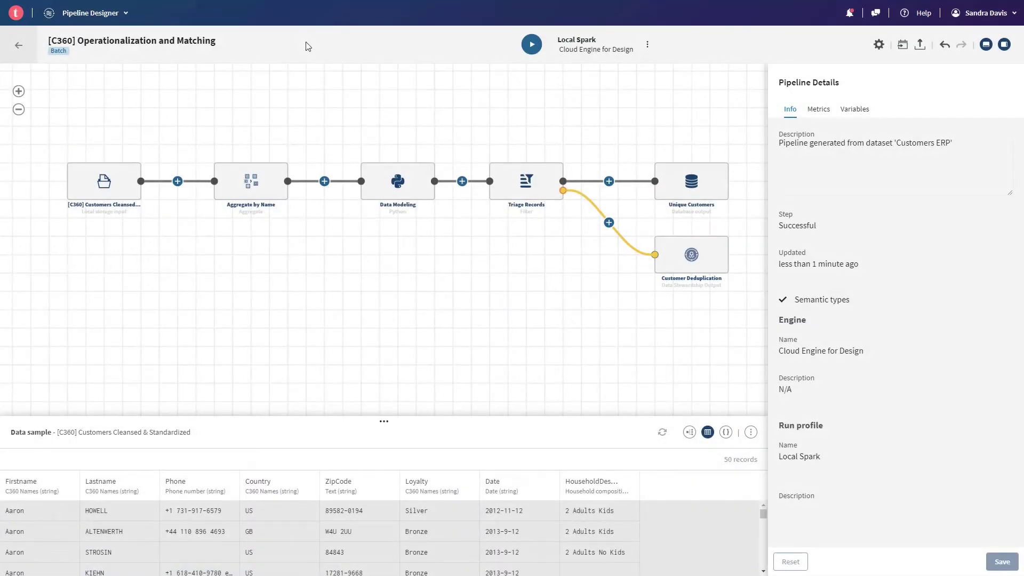
left_click(324, 181)
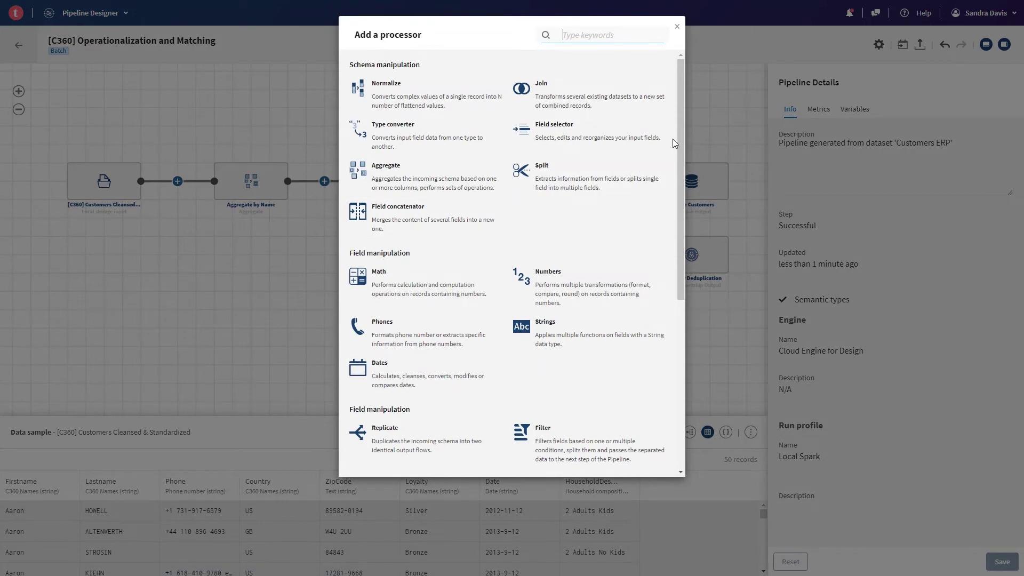
left_click_drag(682, 136, 693, 278)
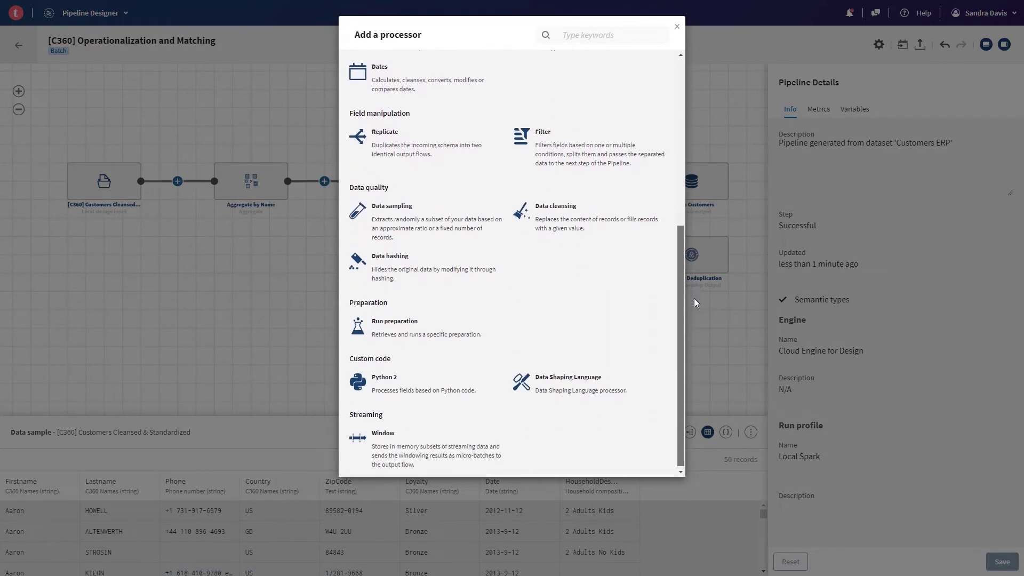
left_click_drag(694, 279, 695, 303)
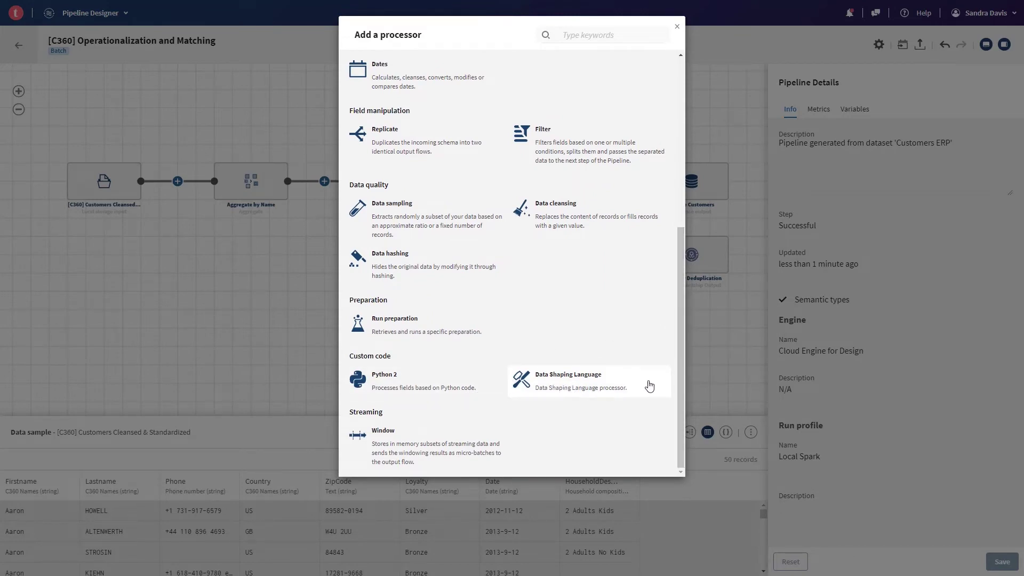
left_click_drag(681, 365, 673, 205)
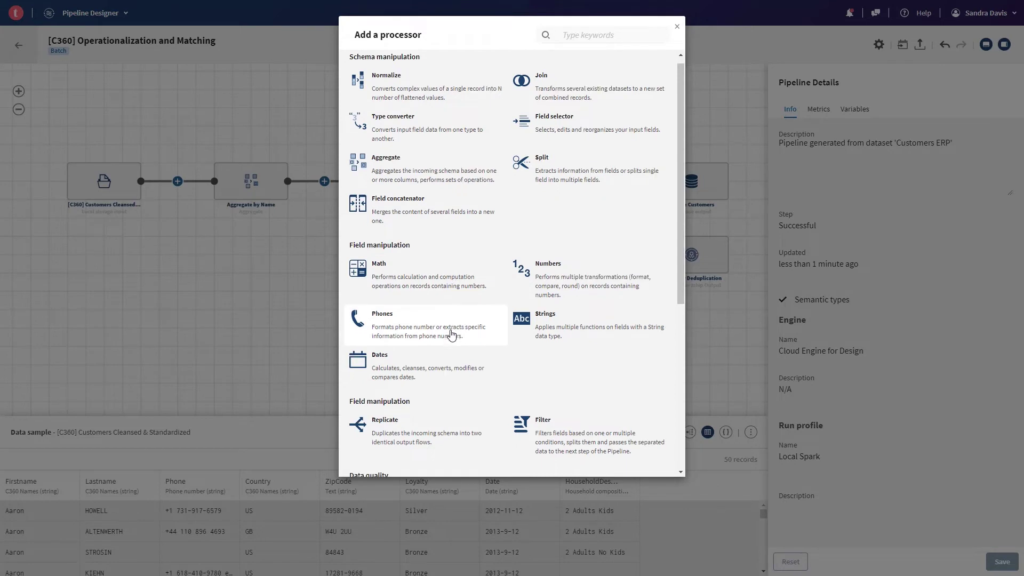
scroll(451, 335, "down", 3)
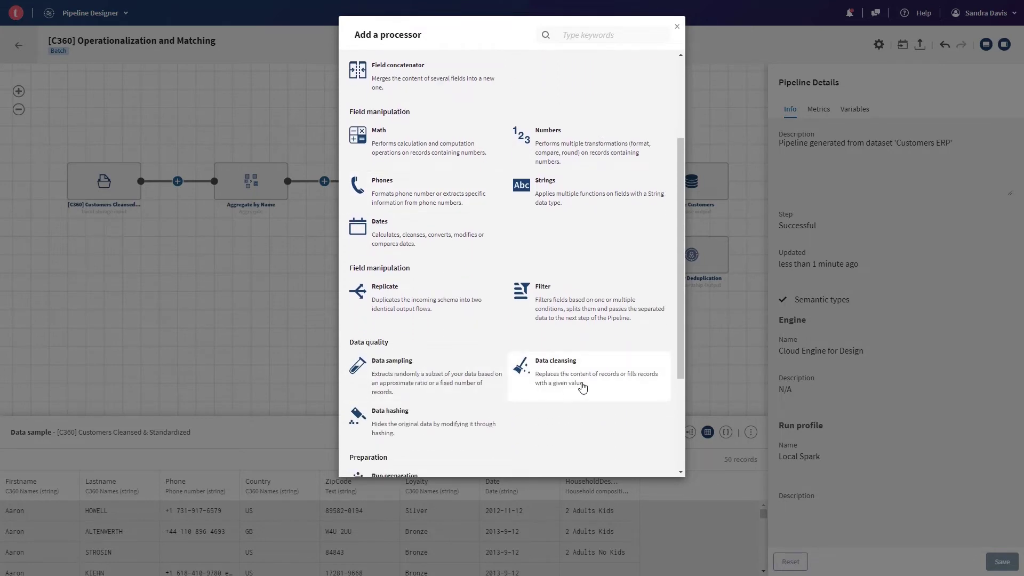
left_click_drag(676, 228, 681, 143)
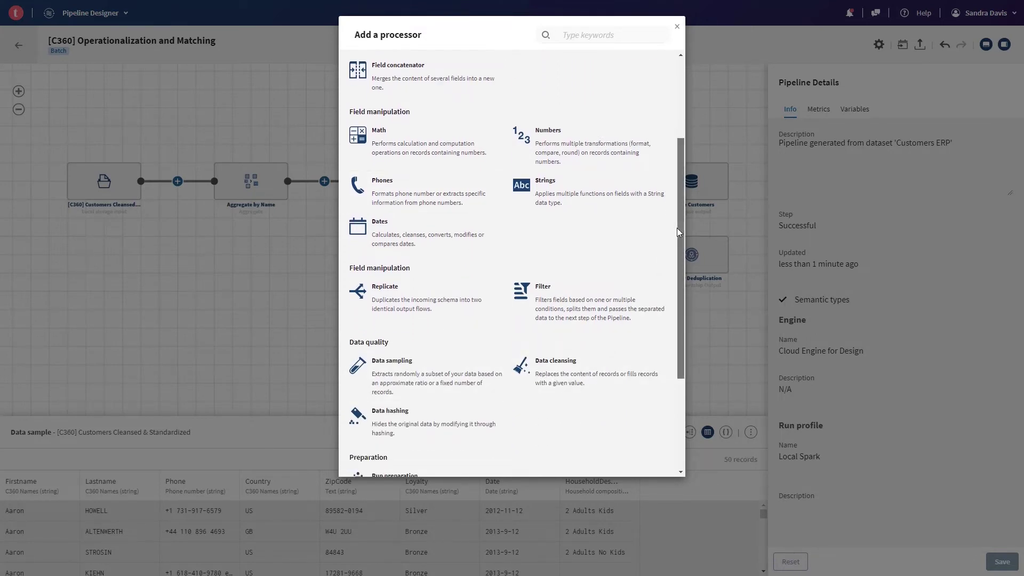
Close the processor catalogue and review the Data Modeling and Triage Records steps.
left_click(678, 29)
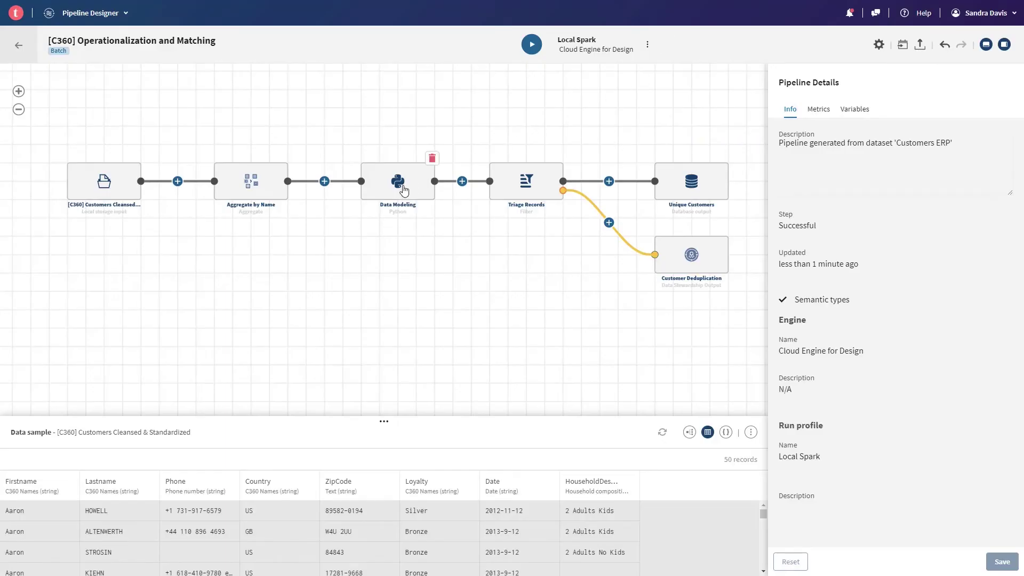
left_click(389, 194)
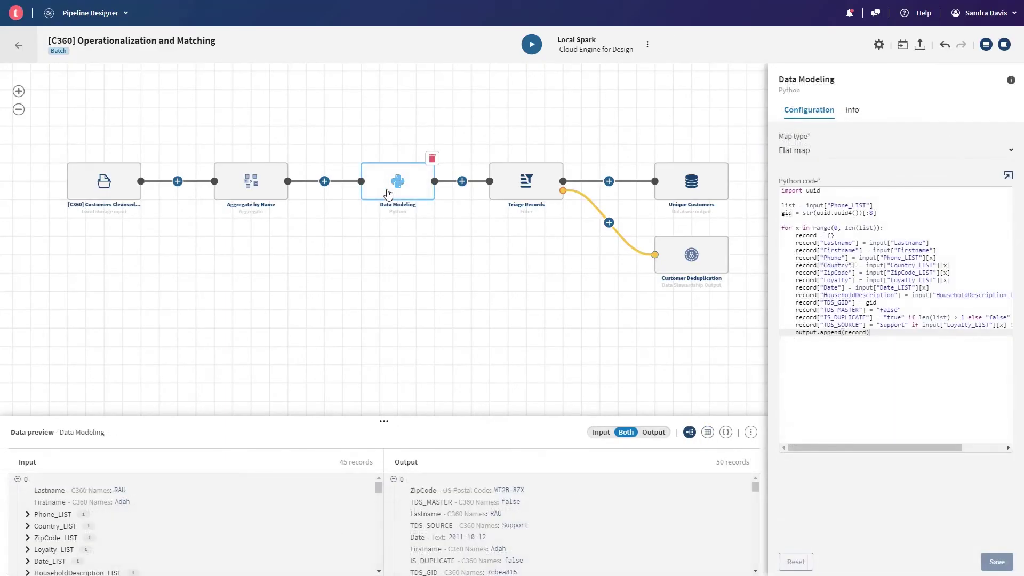
left_click(513, 188)
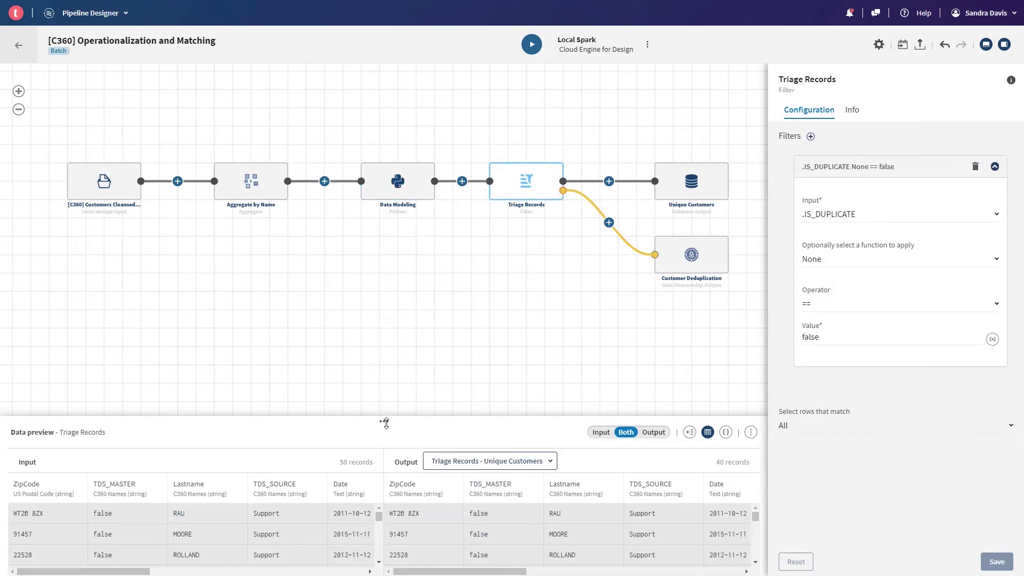
left_click_drag(385, 422, 392, 284)
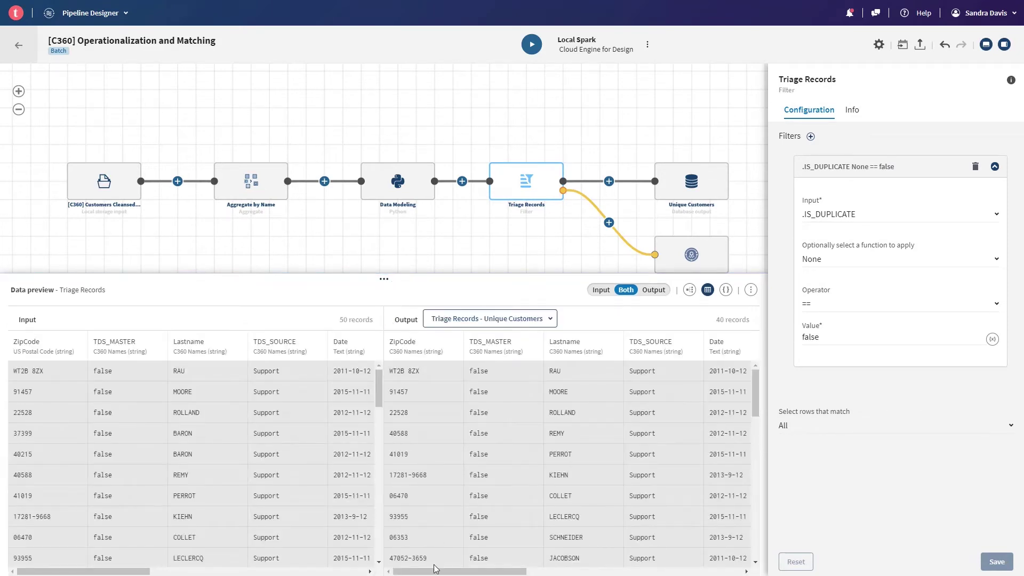
mouse_move(437, 569)
left_mouse_down()
mouse_move(578, 572)
mouse_move(431, 573)
left_mouse_up()
Review preview records as field lists and check the Customer Deduplication output settings.
left_click(689, 290)
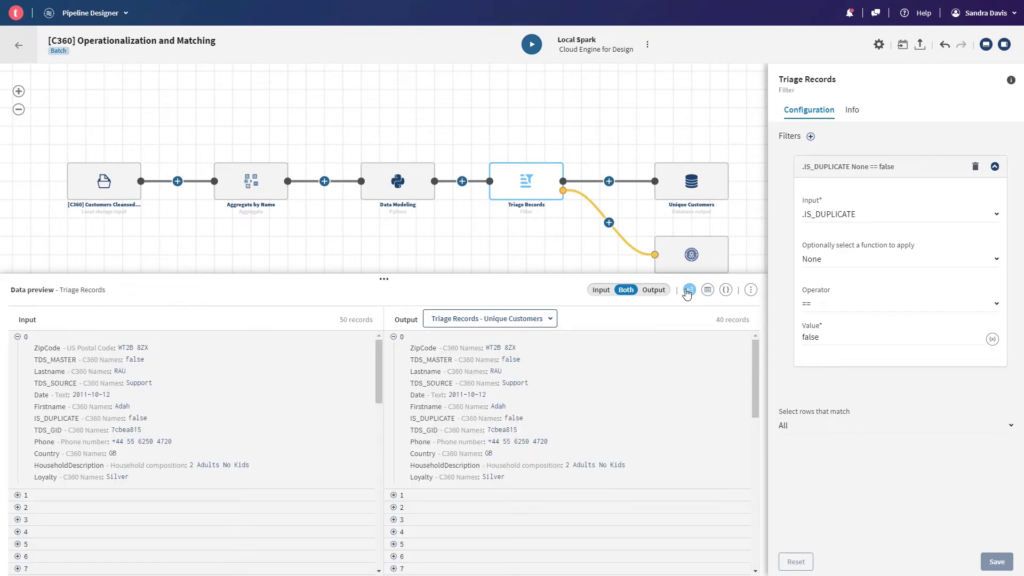
left_click_drag(383, 279, 381, 376)
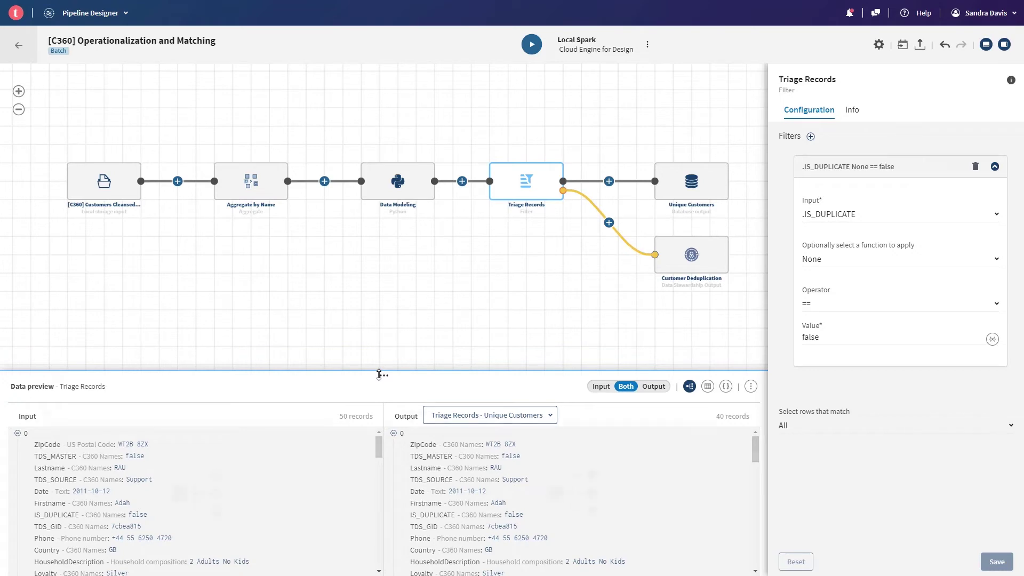
left_click(694, 257)
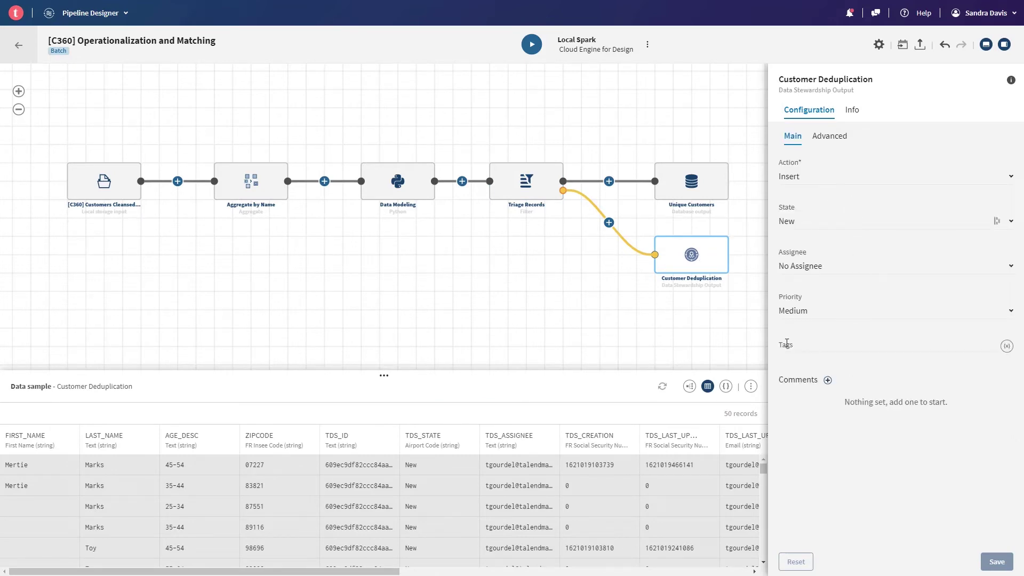
left_click(572, 133)
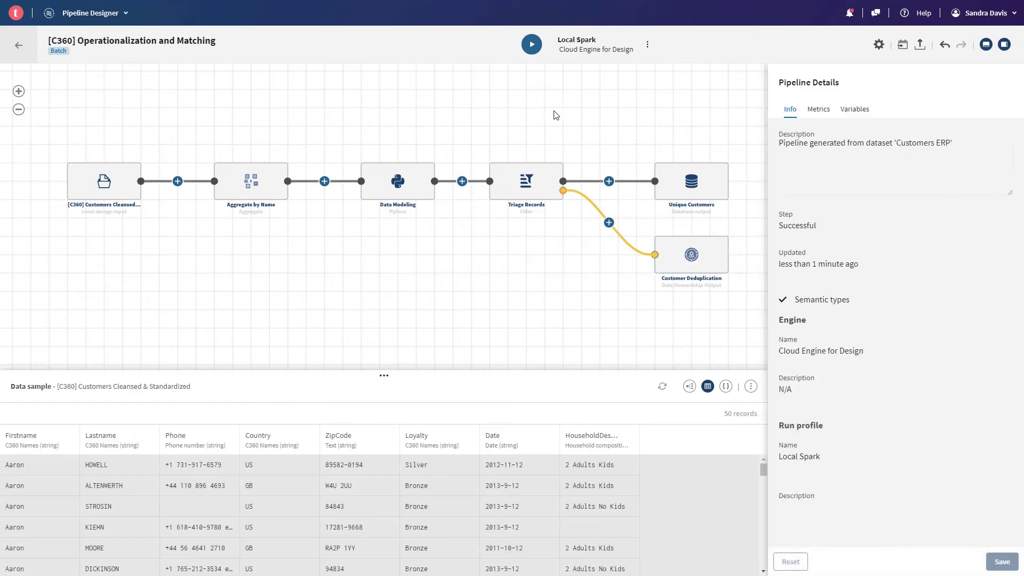
Start the pipeline run before moving on to the Data Stewardship tasks.
left_click(532, 45)
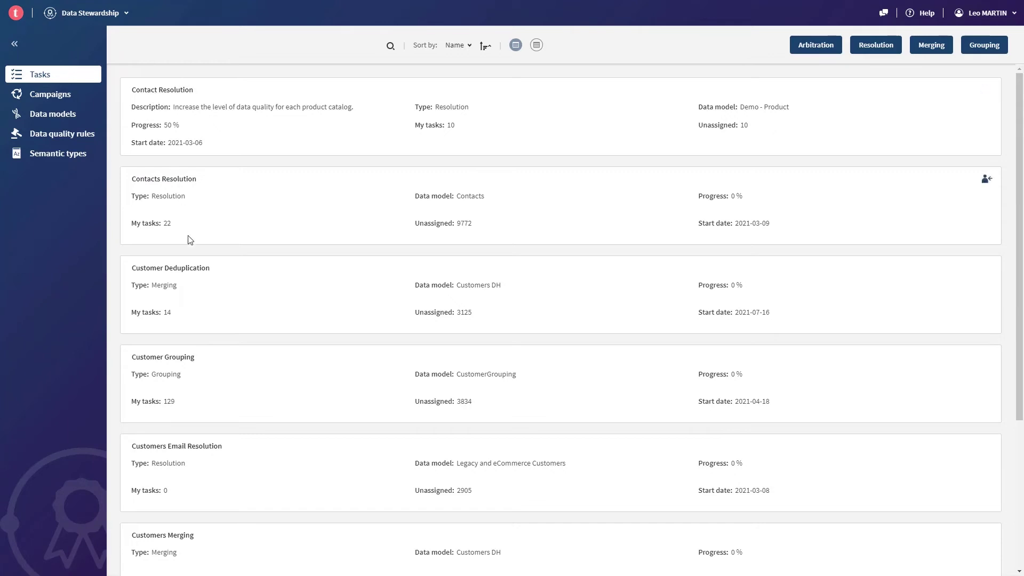
Give the first merged customer the Support phone with extension 3818, and mark groups one and two ready.
left_click(189, 271)
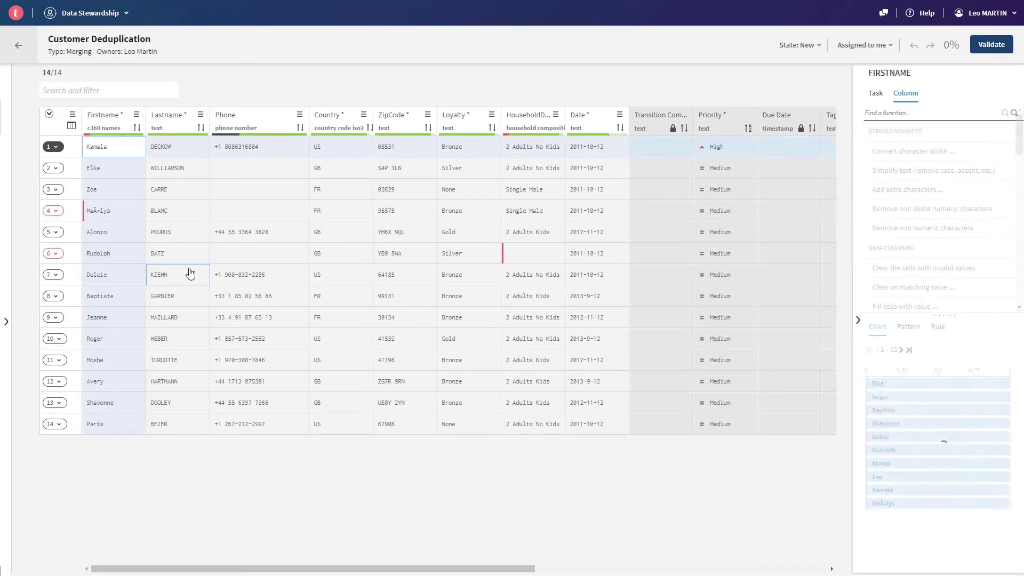
left_click(59, 148)
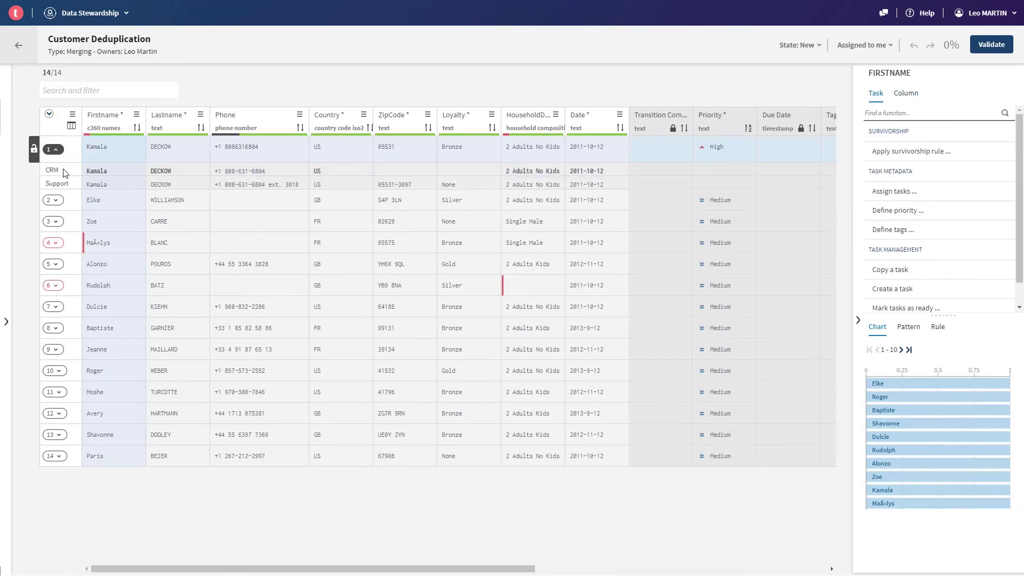
left_click(299, 185)
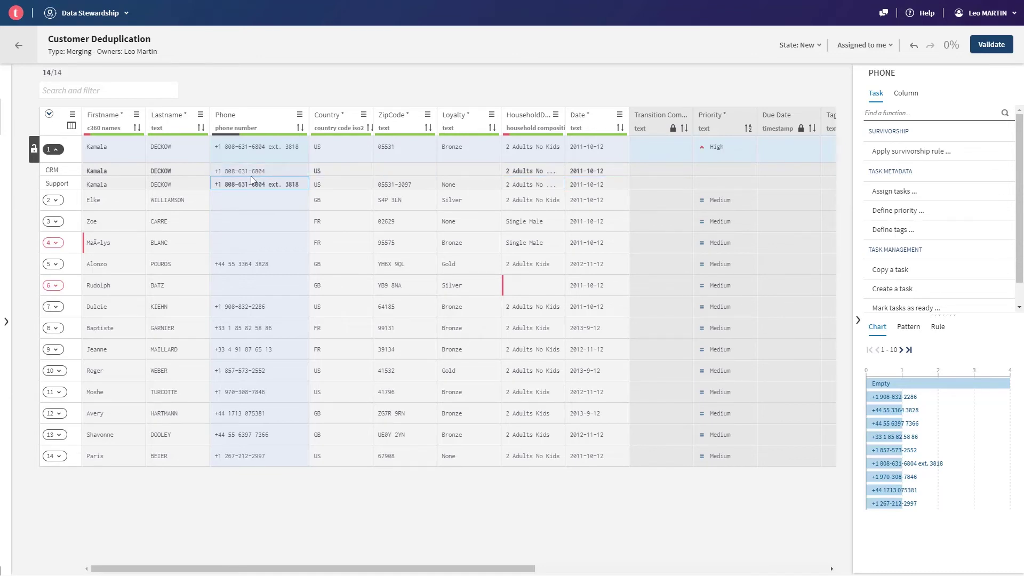
left_click(33, 152)
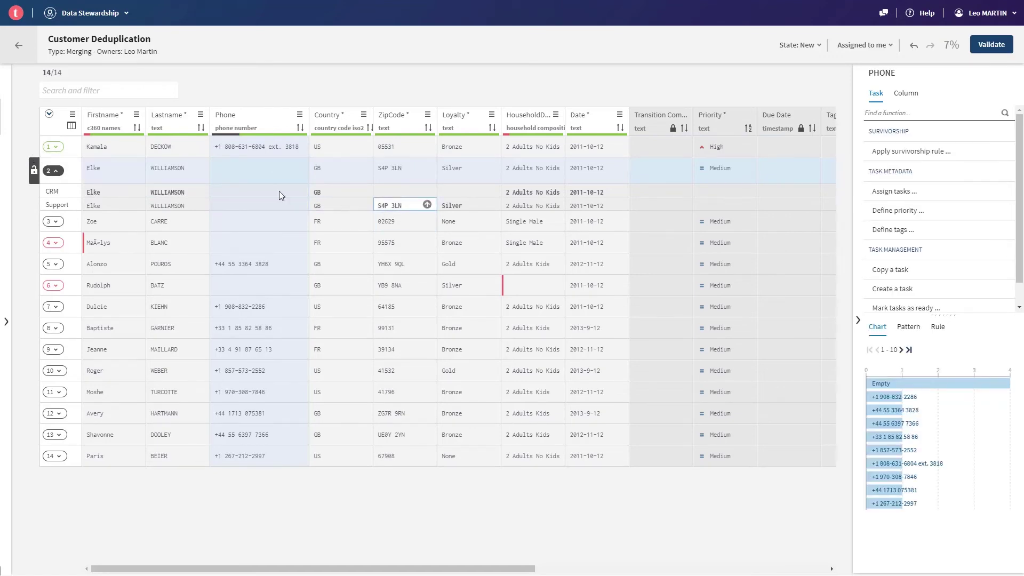
left_click(33, 172)
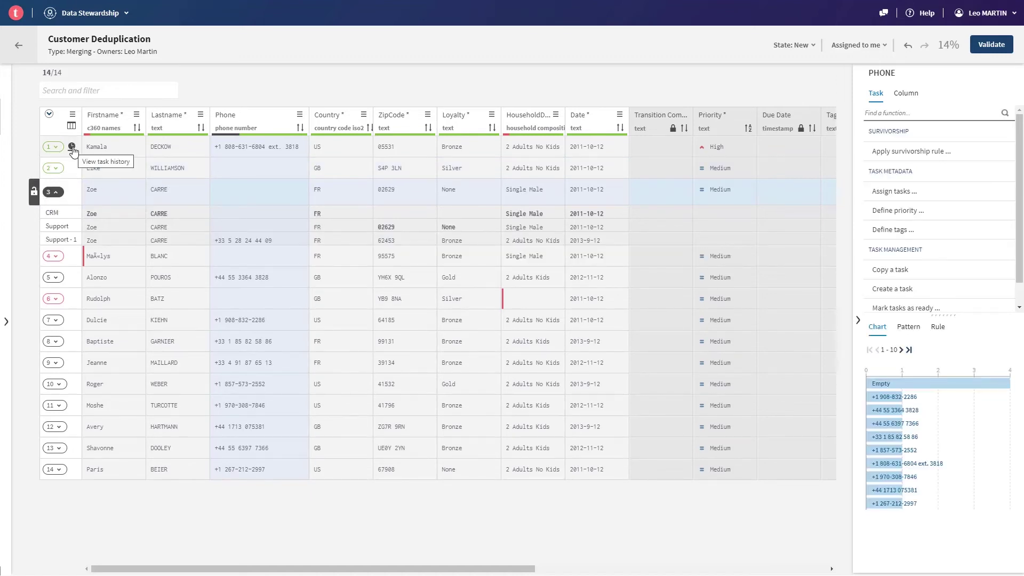
Mark merge group three ready and correct group four's garbled accented first name.
left_click(34, 191)
left_click(100, 209)
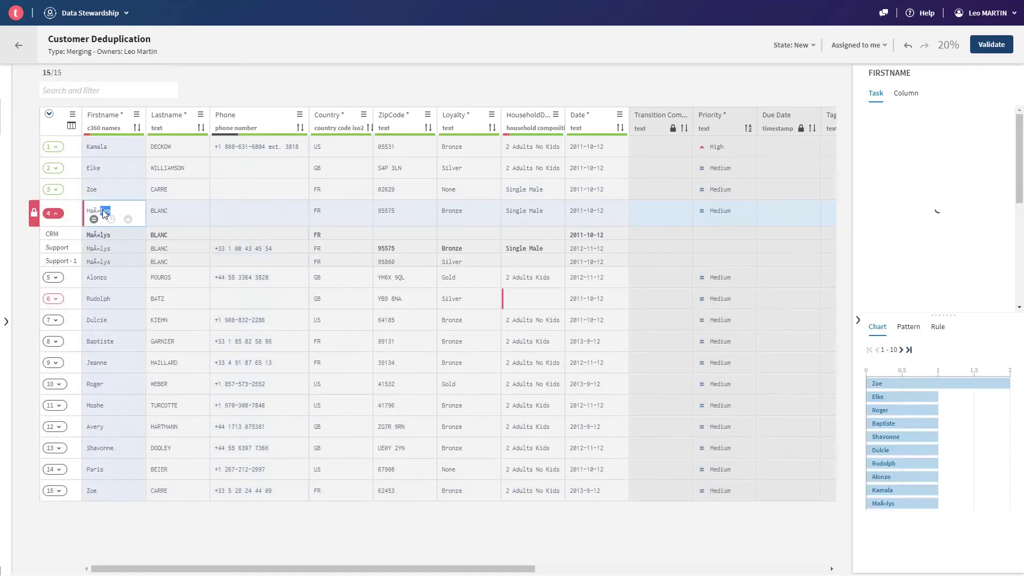
double_click(103, 210)
left_click(97, 210)
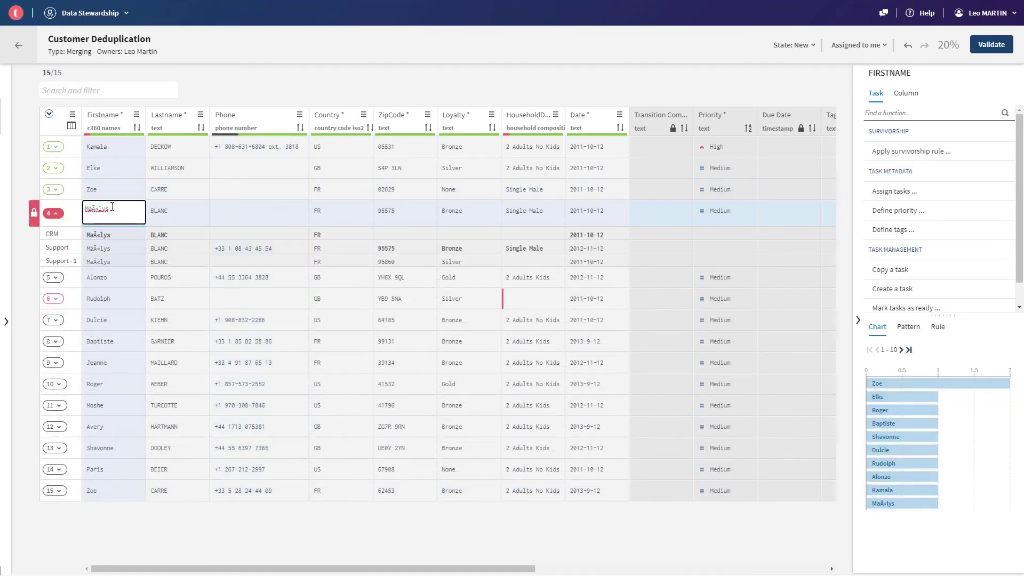
key("BackSpace")
key("BackSpace")
key("BackSpace")
type("ë")
Mark merge group four ready and view the first task's change history.
left_click(35, 215)
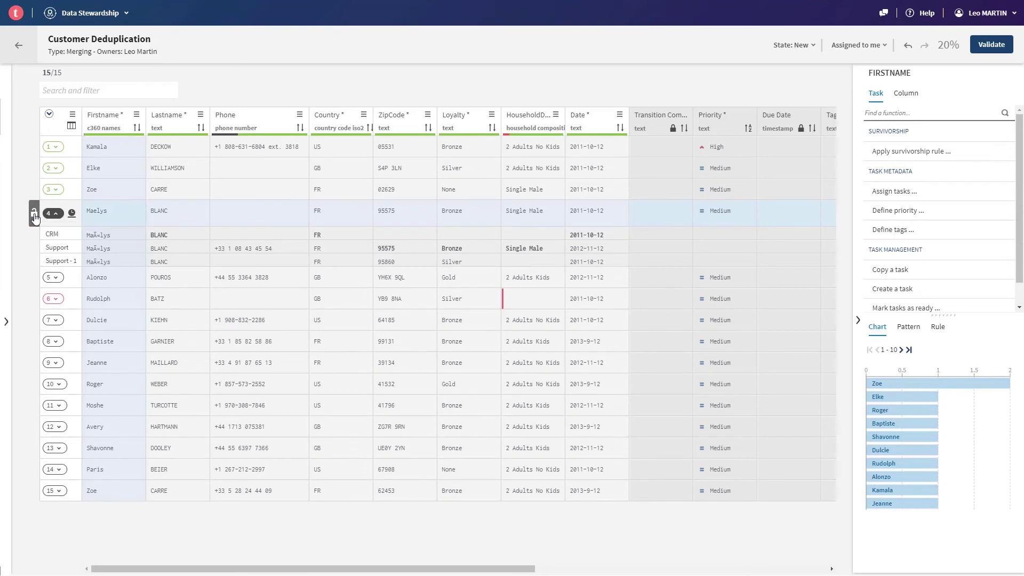
left_click(35, 215)
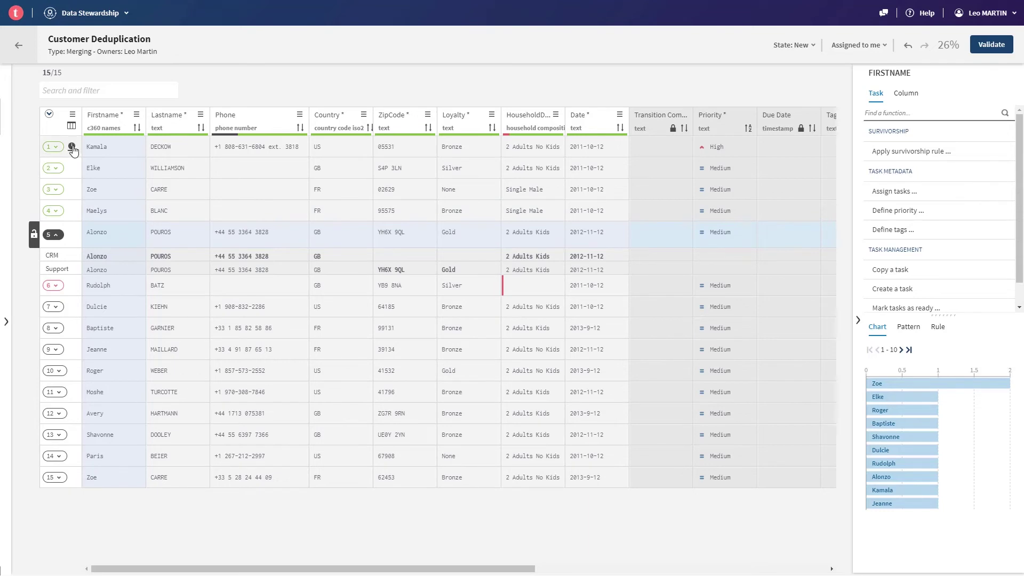
left_click(72, 148)
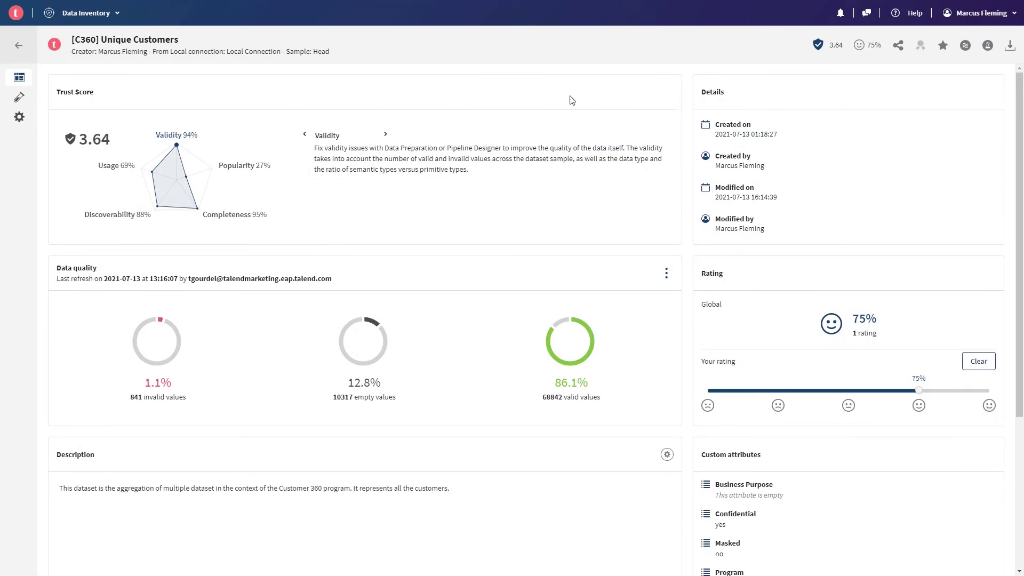
Certify [C360] Unique Customers and add another user to it as a viewer collaborator.
left_click(921, 48)
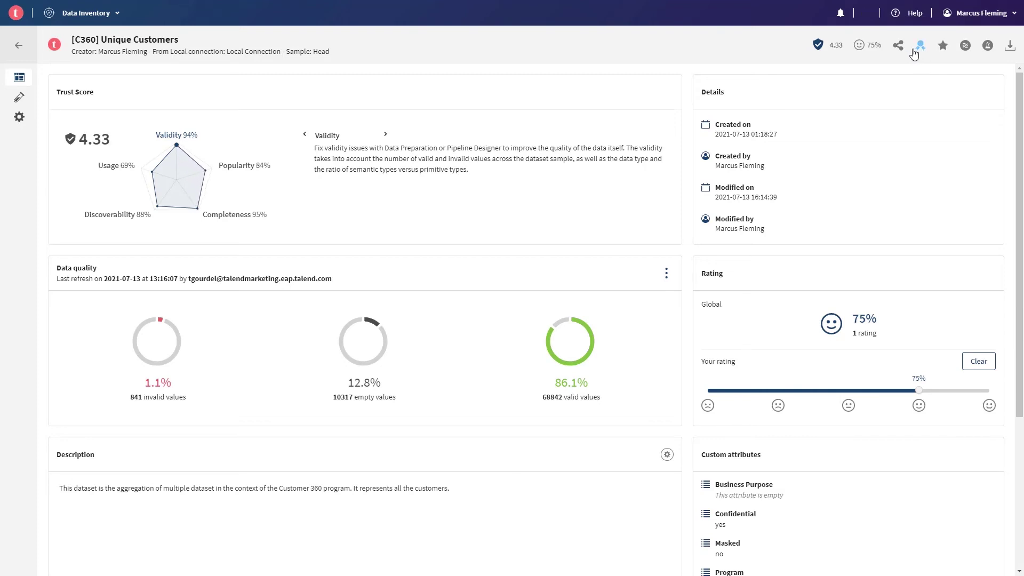
left_click(897, 48)
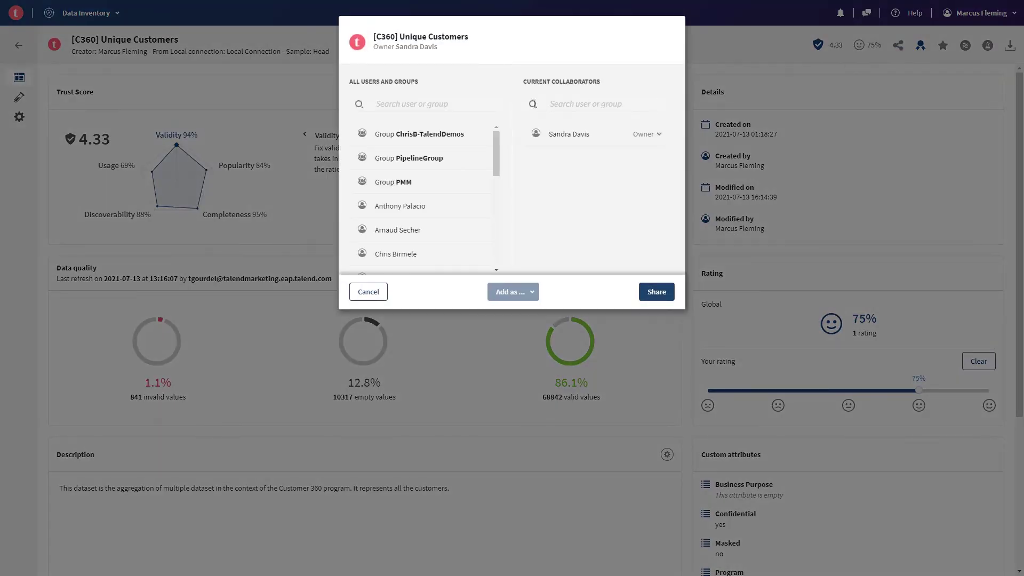
left_click(459, 102)
type("Jackie")
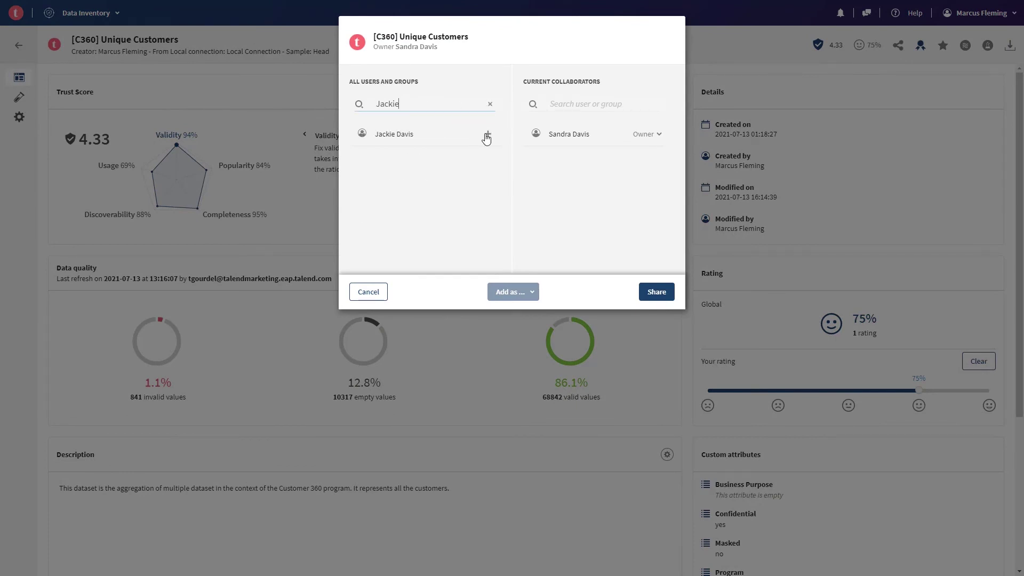
left_click(486, 135)
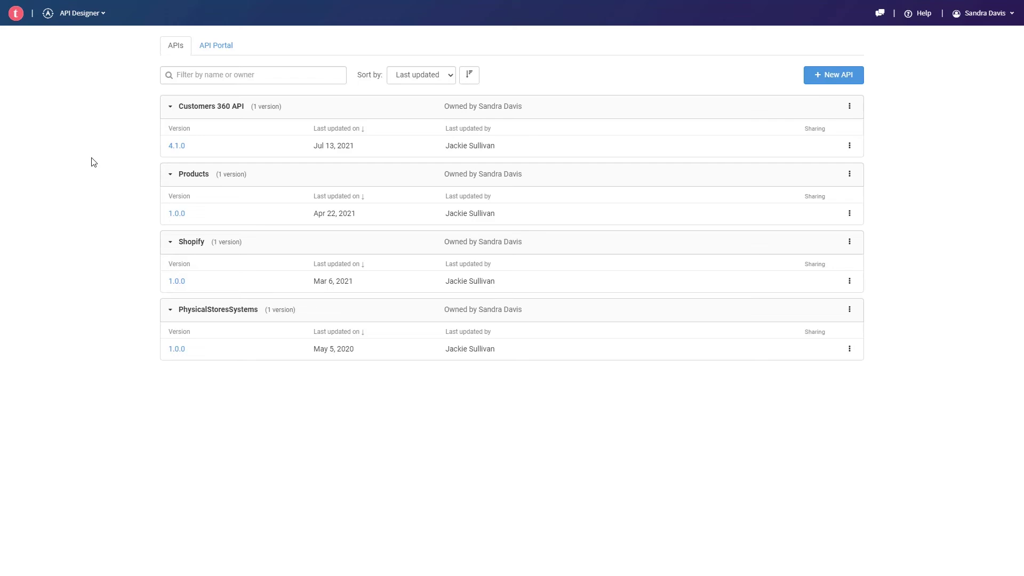
Open Customers 360 API 4.1.0 and review Authentication, Error handling and Get the list of Contacts.
left_click(176, 145)
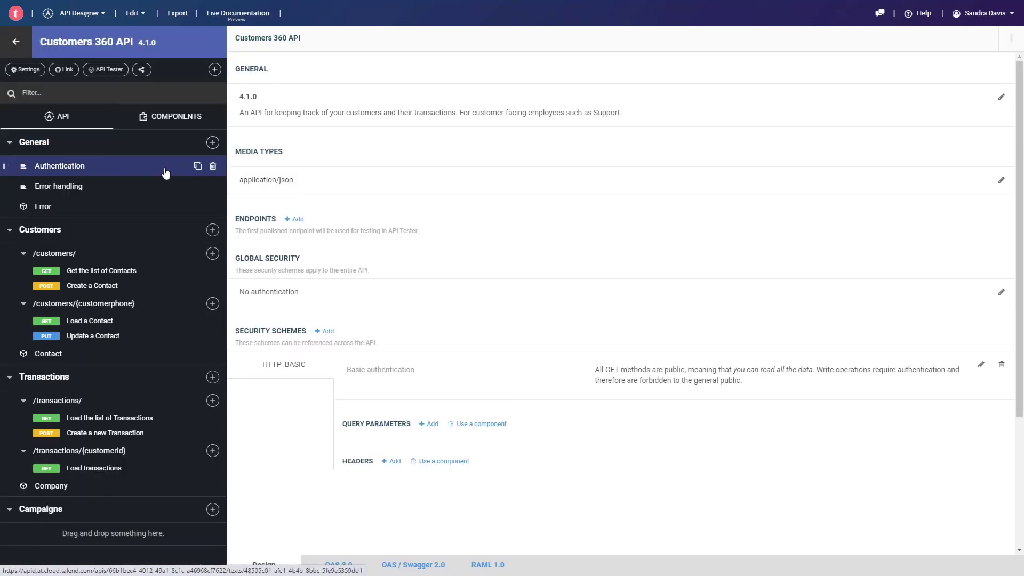
left_click(165, 172)
left_click(158, 192)
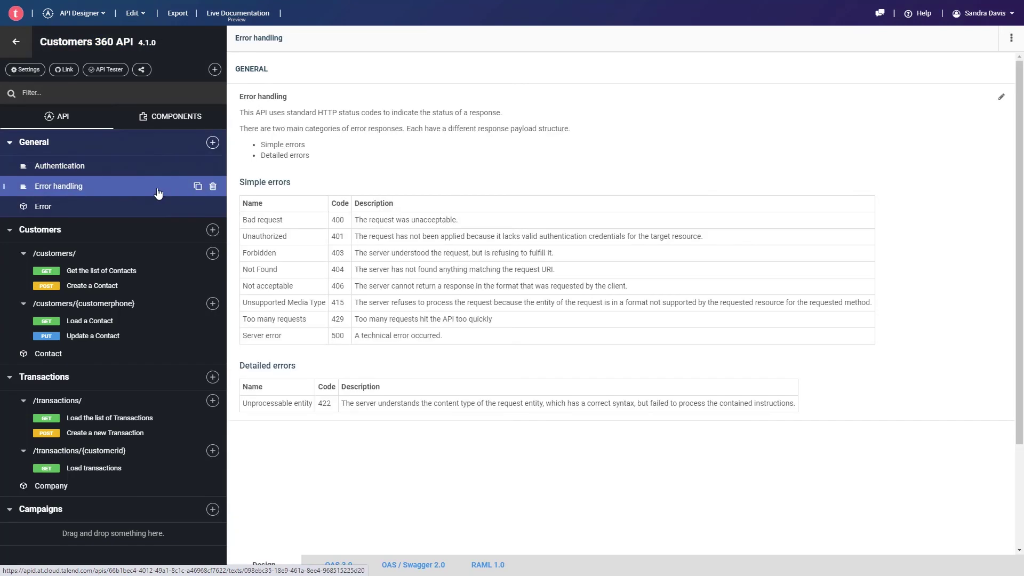
left_click(150, 273)
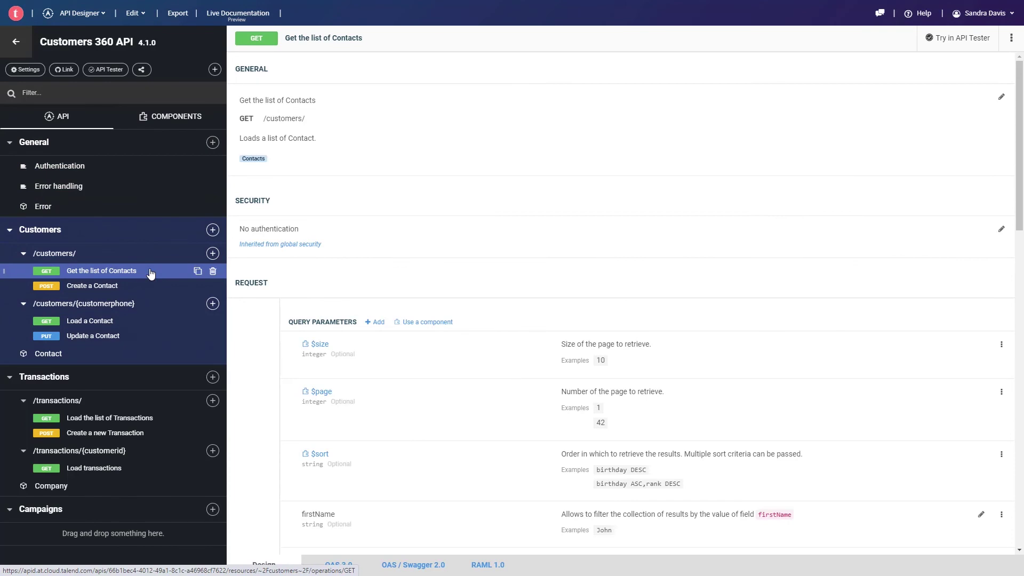
left_click(212, 508)
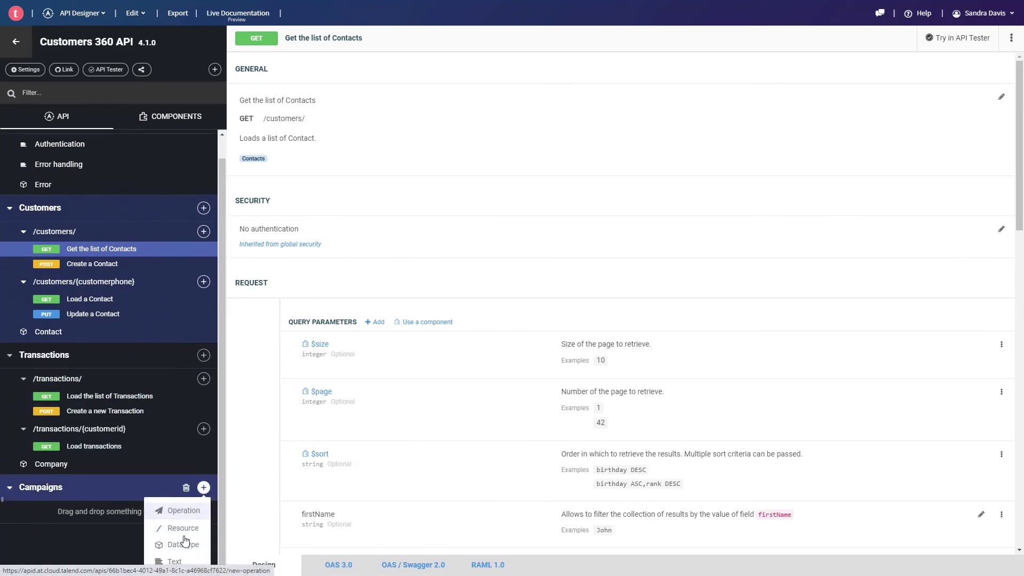
Add and save a GET campaigns/{id} resource with a 404 Not Found response, then preview Live Documentation.
left_click(183, 530)
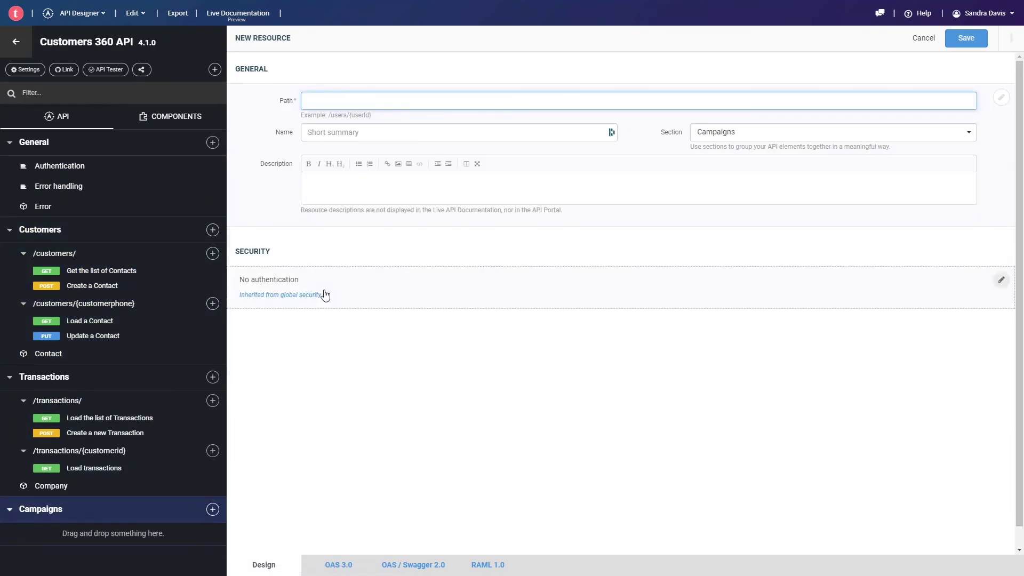
type("/campaigns/{id}")
key("Return")
scroll(435, 349, "down", 3)
left_click(301, 389)
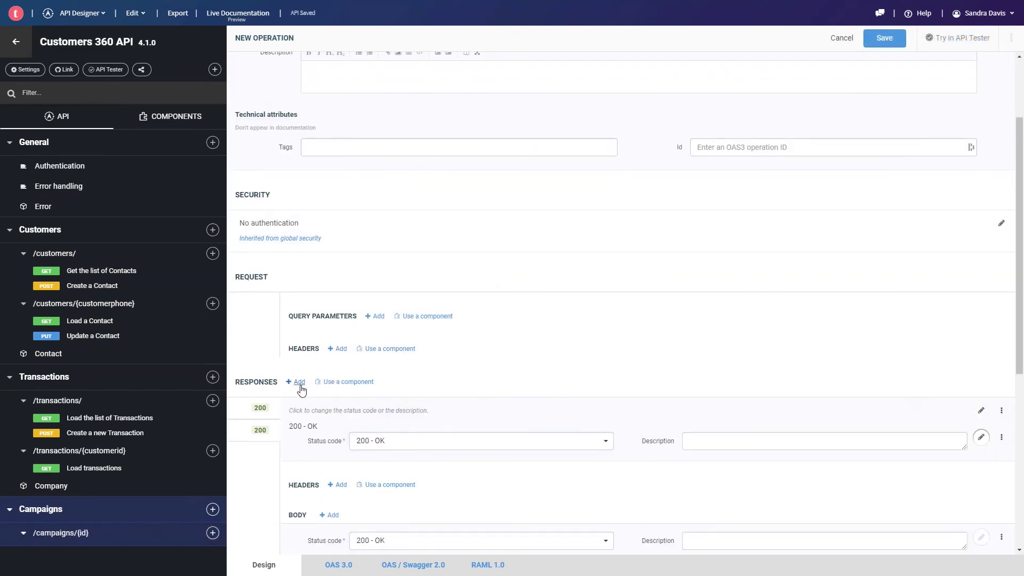
left_click(389, 418)
type("404")
key("Return")
left_click(889, 42)
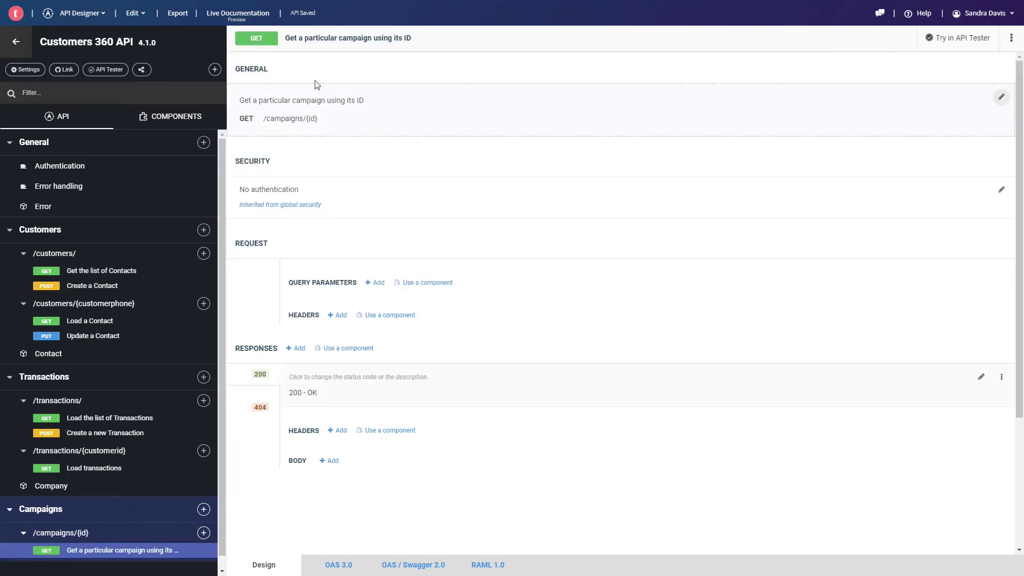
left_click(241, 14)
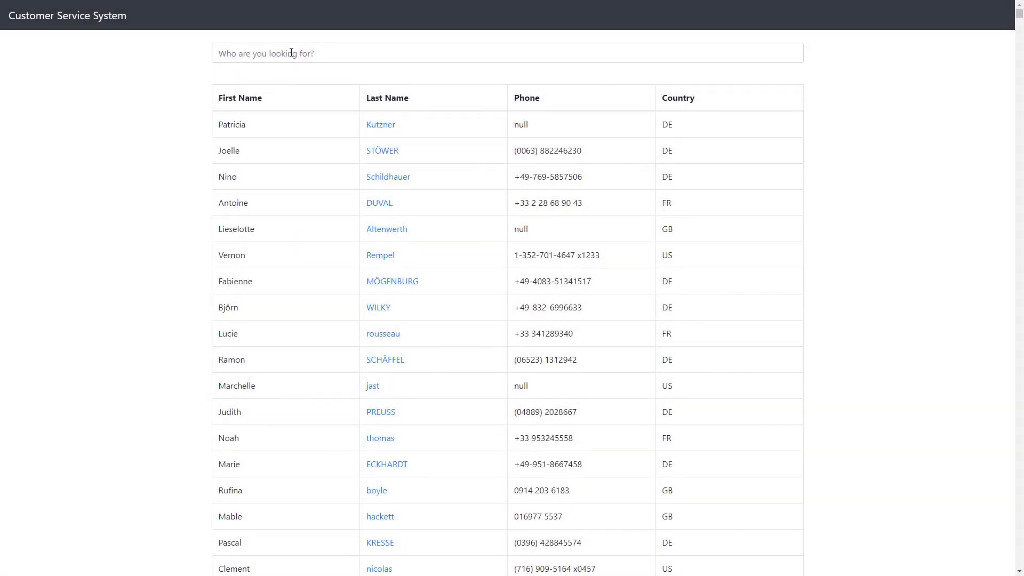
left_click(292, 54)
type("Justin Gutmann")
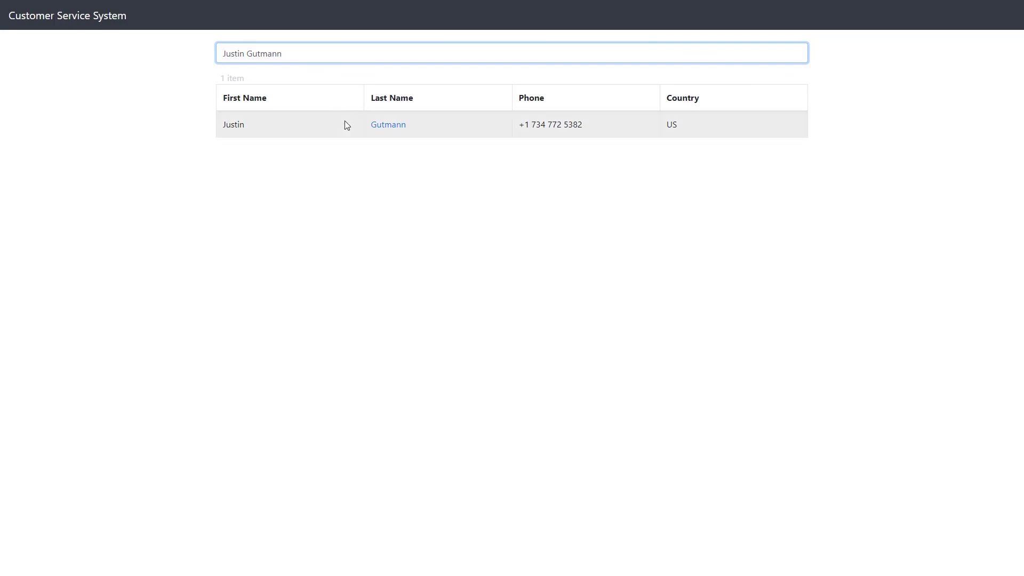
left_click(374, 131)
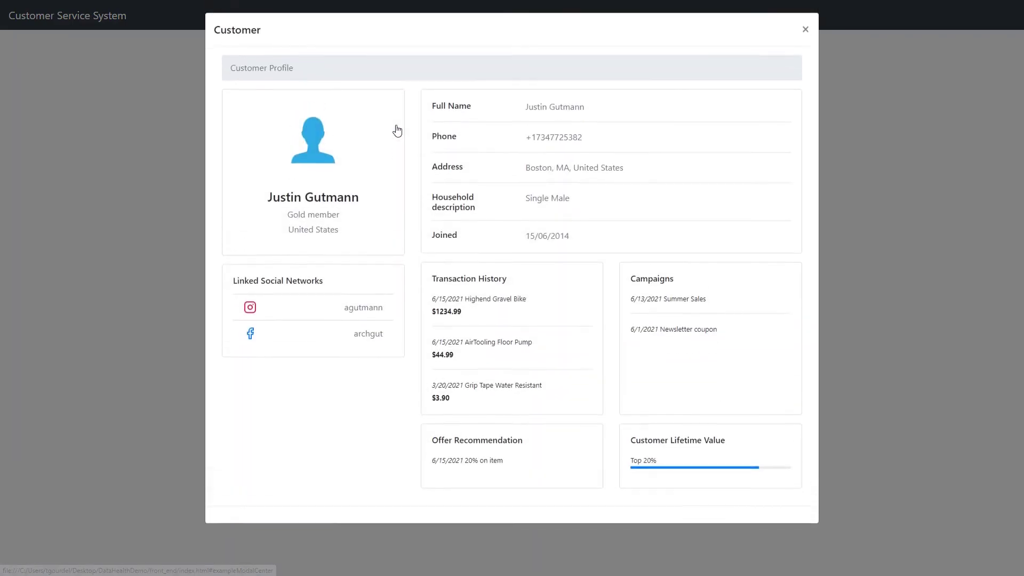